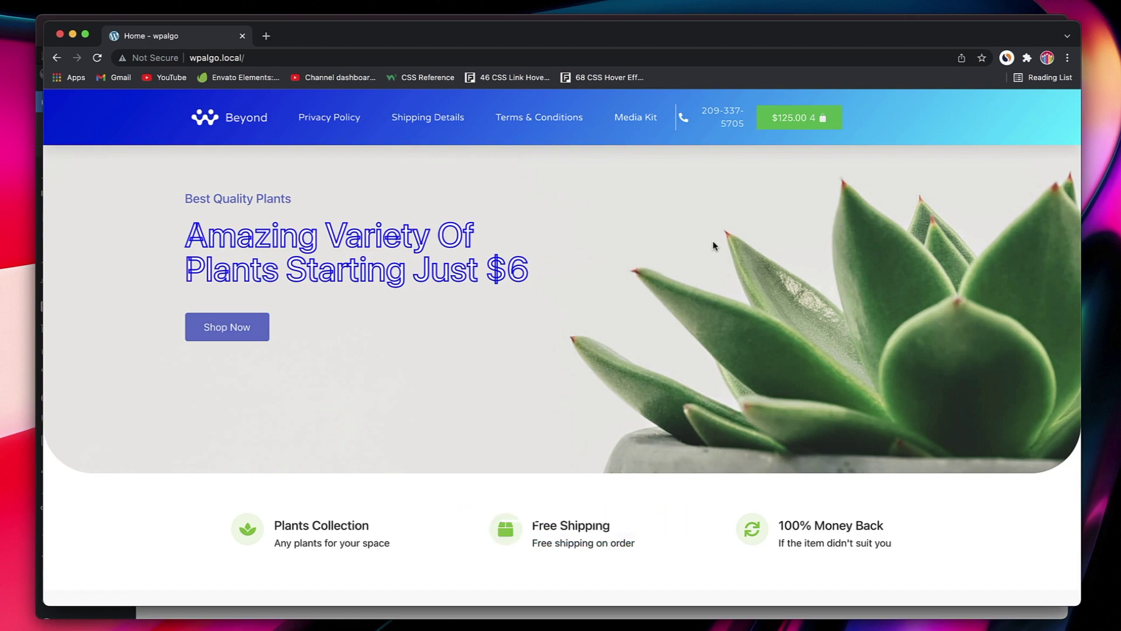
Scroll down through the wpalgo Home page's sections to the Testimonials section
{"action": "scroll", "coordinate": [610, 310], "scroll_direction": "down", "scroll_amount": 10}
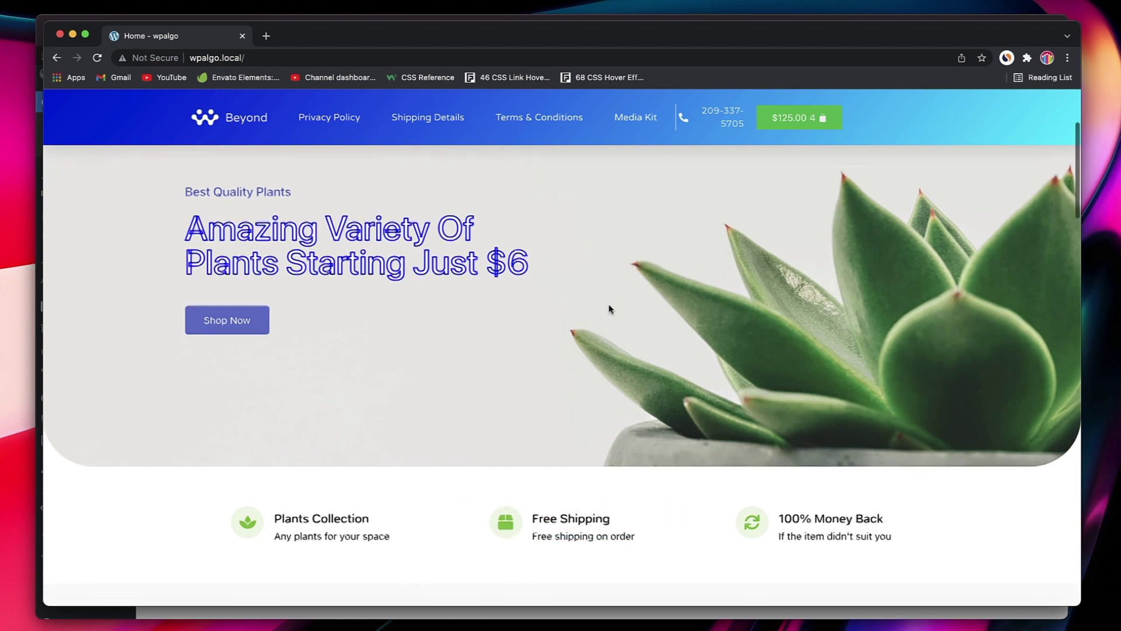
{"action": "scroll", "coordinate": [610, 310], "scroll_direction": "down", "scroll_amount": 6}
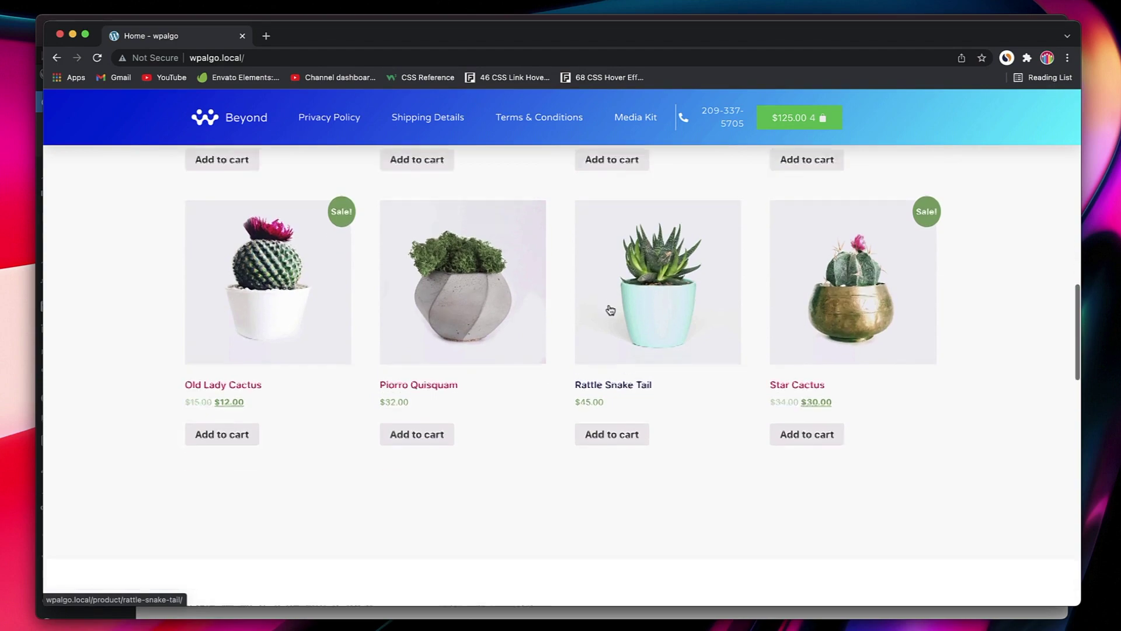
{"action": "scroll", "coordinate": [611, 310], "scroll_direction": "down", "scroll_amount": 1}
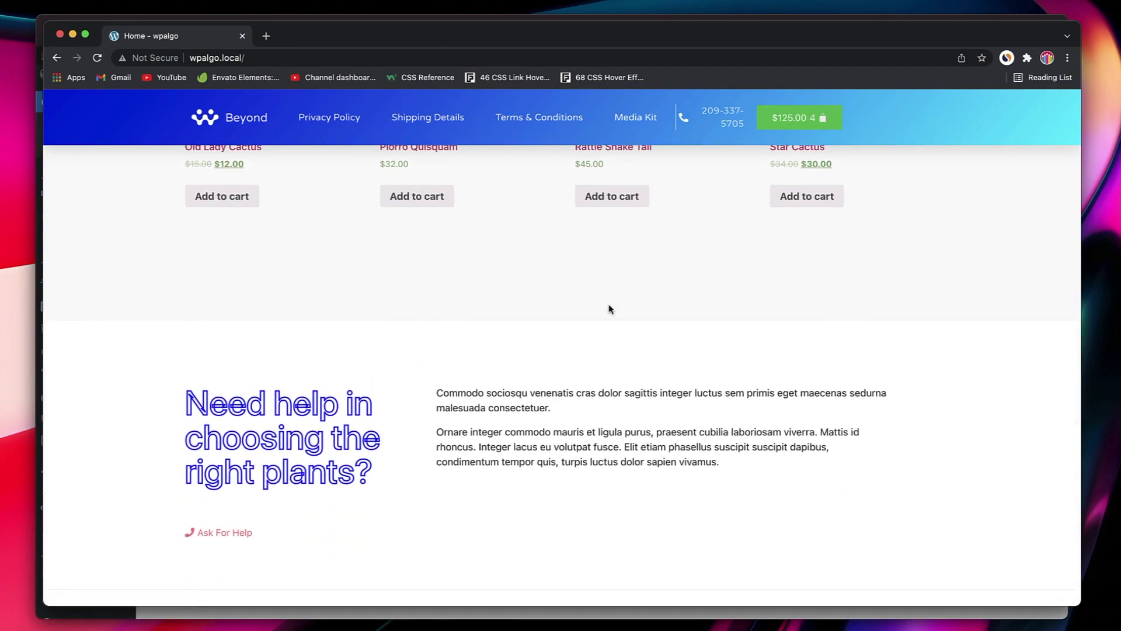
{"action": "scroll", "coordinate": [609, 310], "scroll_direction": "down", "scroll_amount": 8}
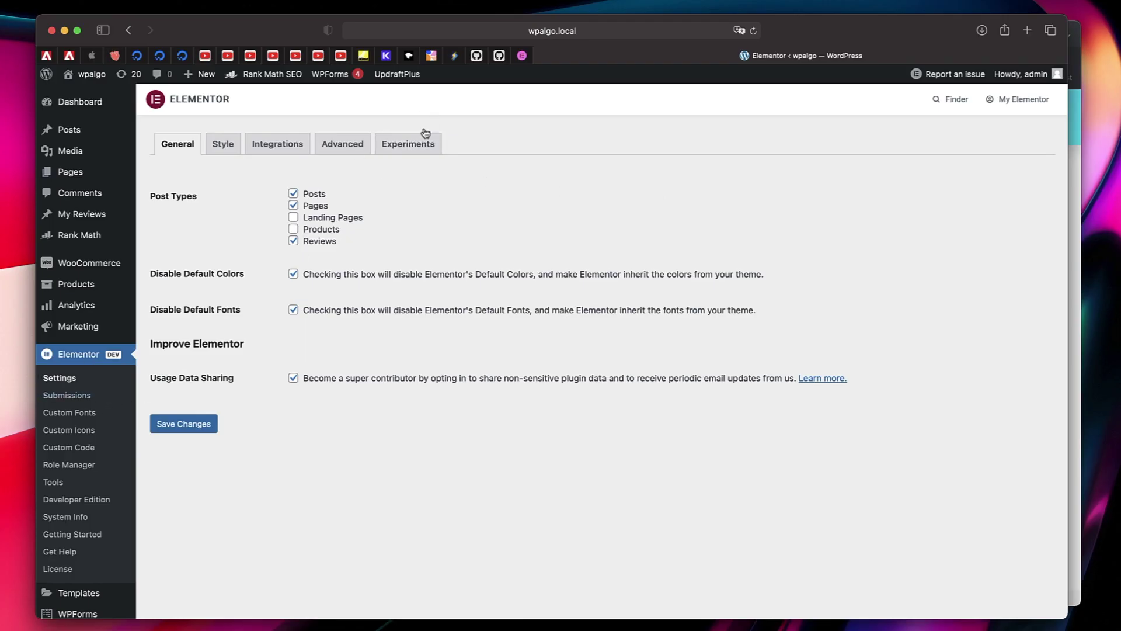
Set the Scroll Snap experiment to Active under Elementor Experiments and save changes
{"action": "left_click", "coordinate": [421, 139]}
{"action": "scroll", "coordinate": [532, 262], "scroll_direction": "down", "scroll_amount": 15}
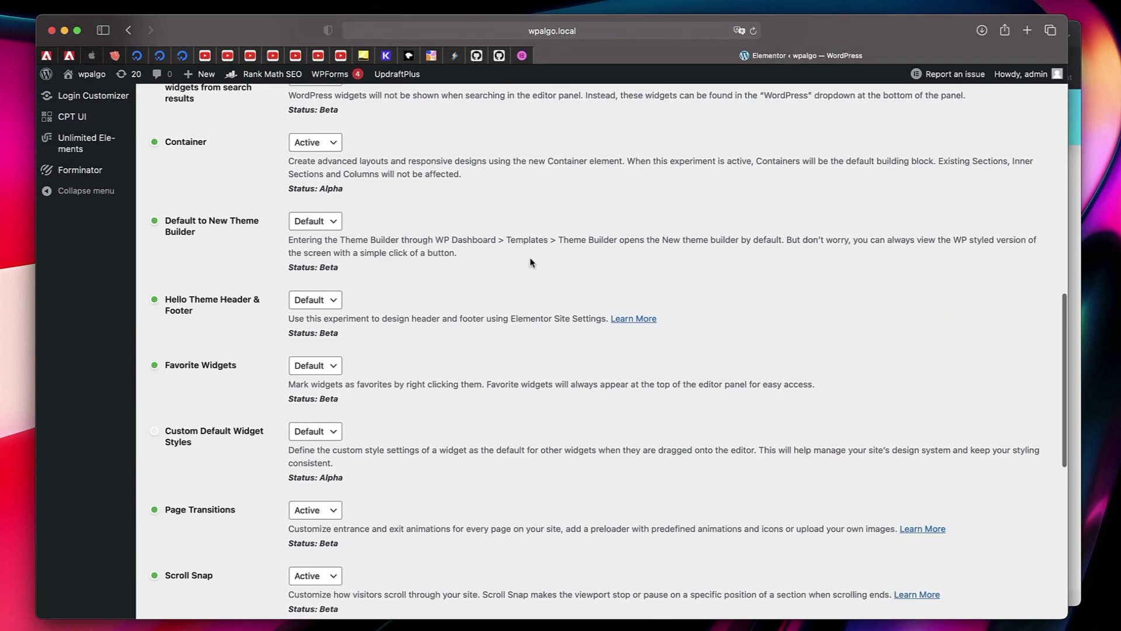
{"action": "scroll", "coordinate": [532, 262], "scroll_direction": "down", "scroll_amount": 5}
{"action": "left_click", "coordinate": [321, 304]}
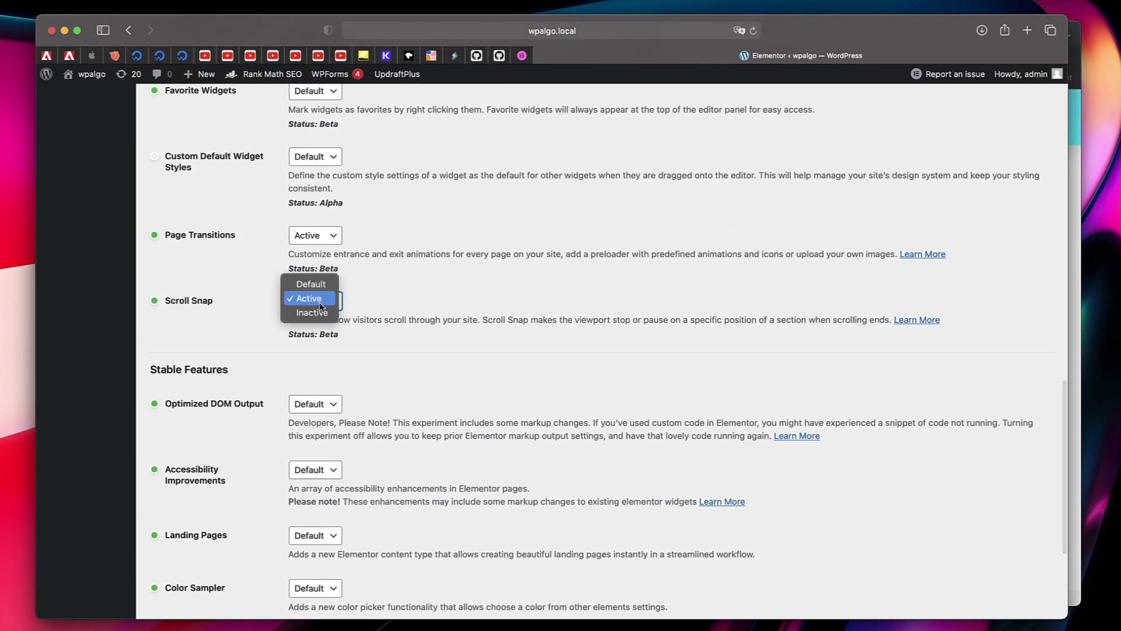
{"action": "left_click", "coordinate": [302, 305]}
{"action": "left_click", "coordinate": [309, 301]}
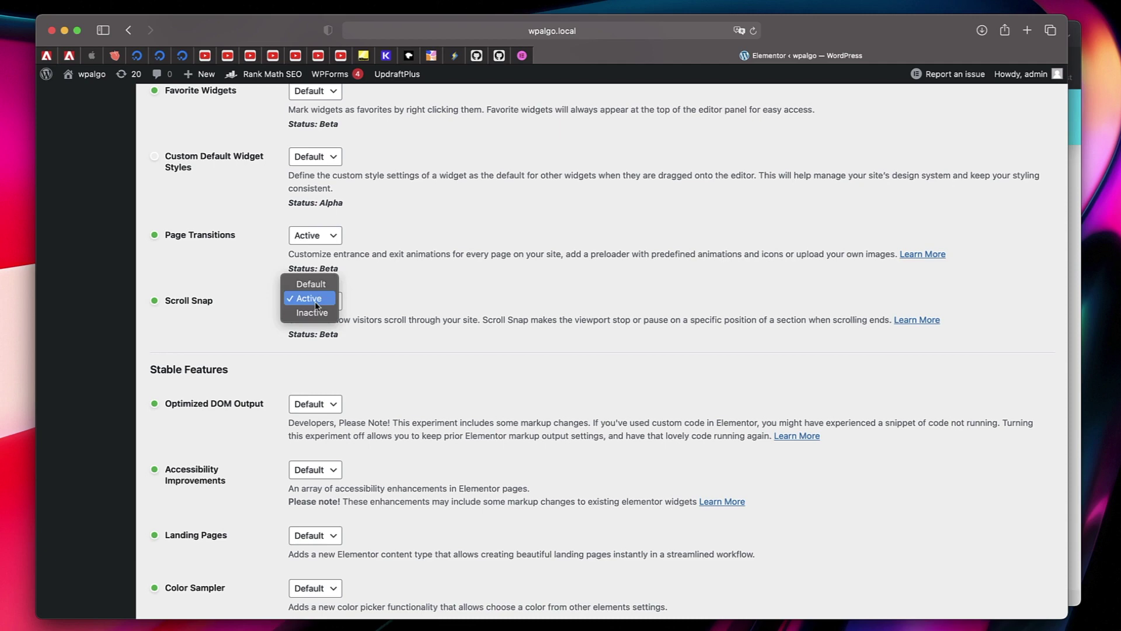
{"action": "left_click", "coordinate": [315, 285]}
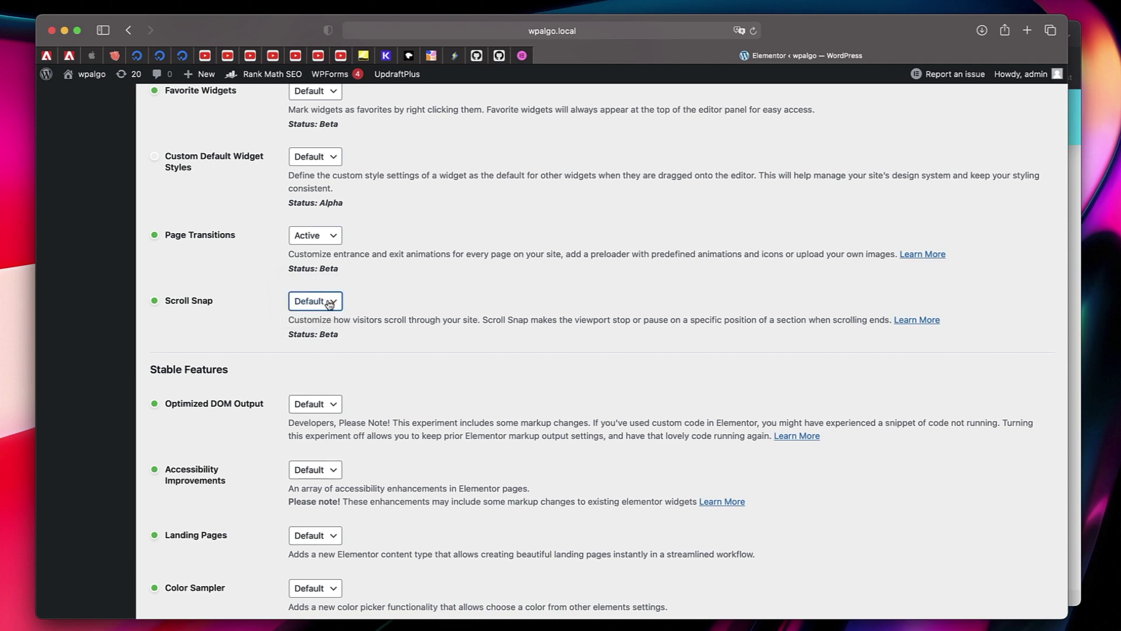
{"action": "left_click", "coordinate": [326, 302]}
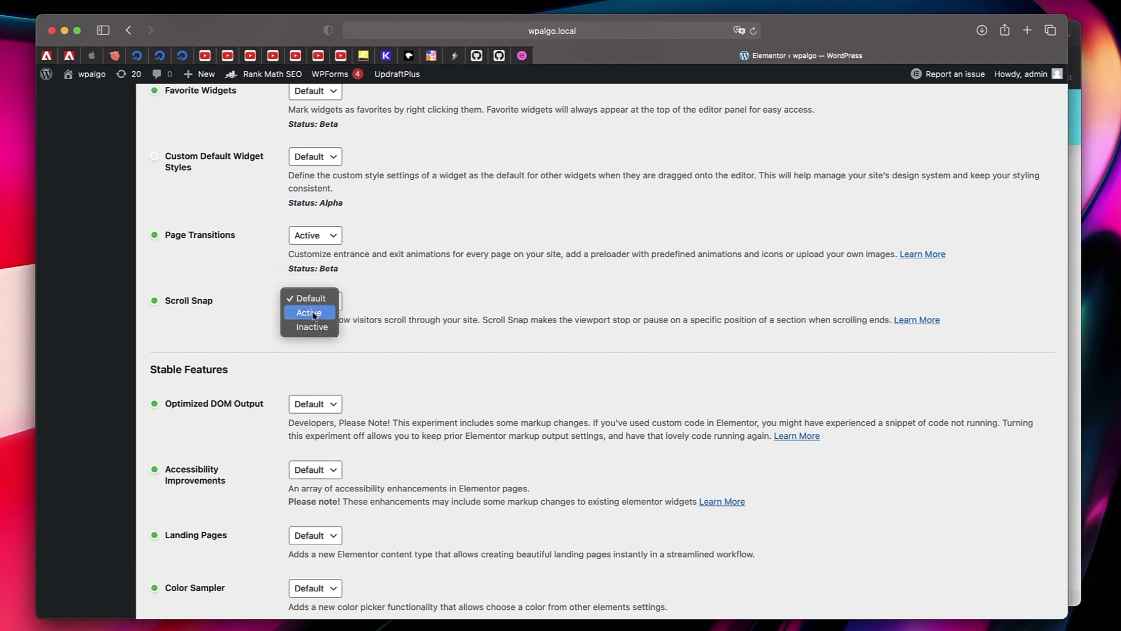
{"action": "left_click", "coordinate": [309, 313]}
{"action": "scroll", "coordinate": [525, 339], "scroll_direction": "down", "scroll_amount": 5}
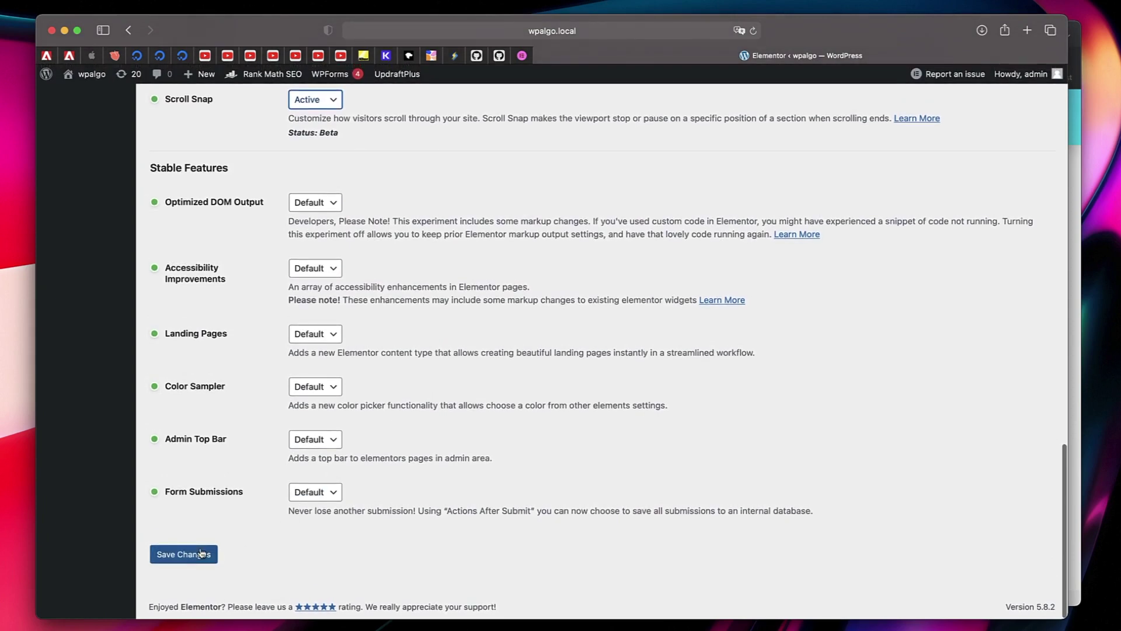
{"action": "left_click", "coordinate": [196, 554]}
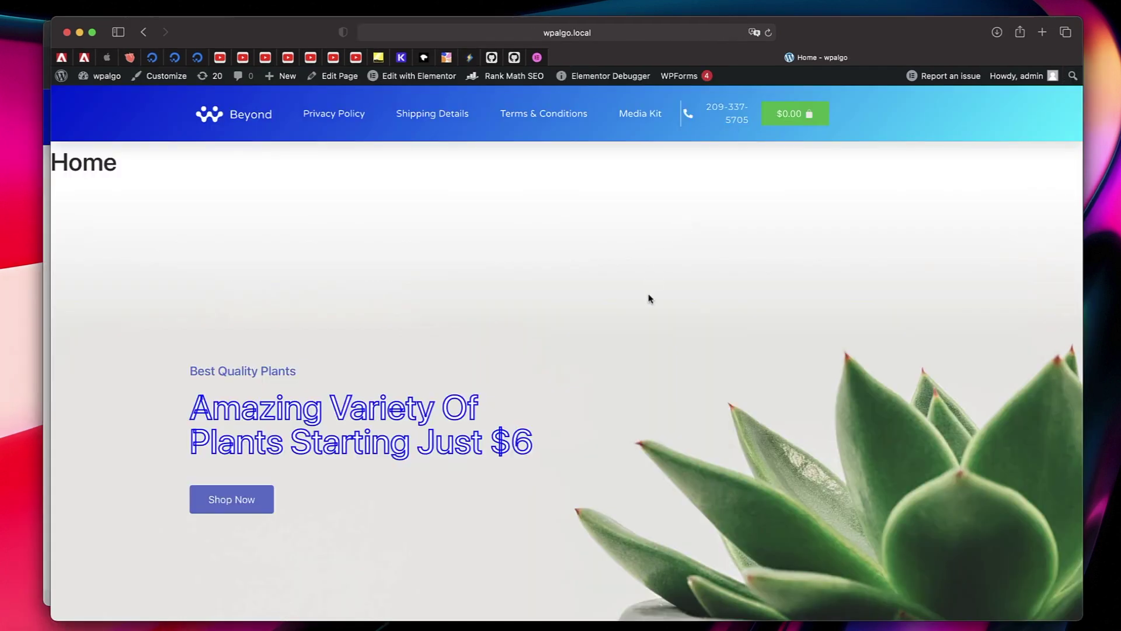
Open the Home page in the Elementor editor
{"action": "scroll", "coordinate": [649, 295], "scroll_direction": "down", "scroll_amount": 5}
{"action": "scroll", "coordinate": [650, 297], "scroll_direction": "down", "scroll_amount": 10}
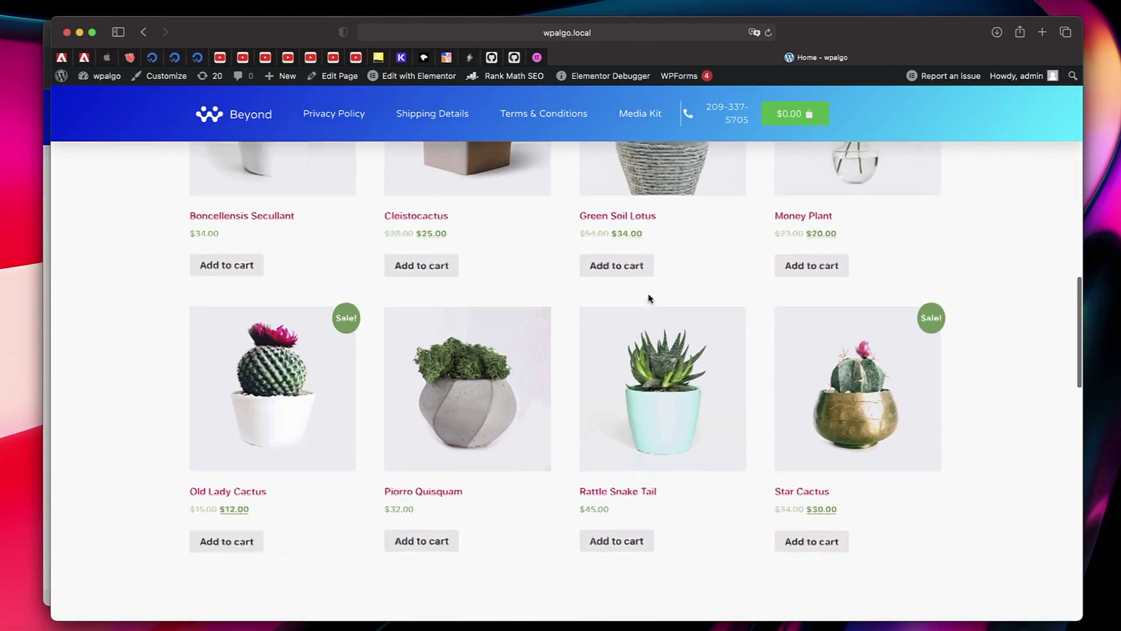
{"action": "scroll", "coordinate": [648, 294], "scroll_direction": "down", "scroll_amount": 7}
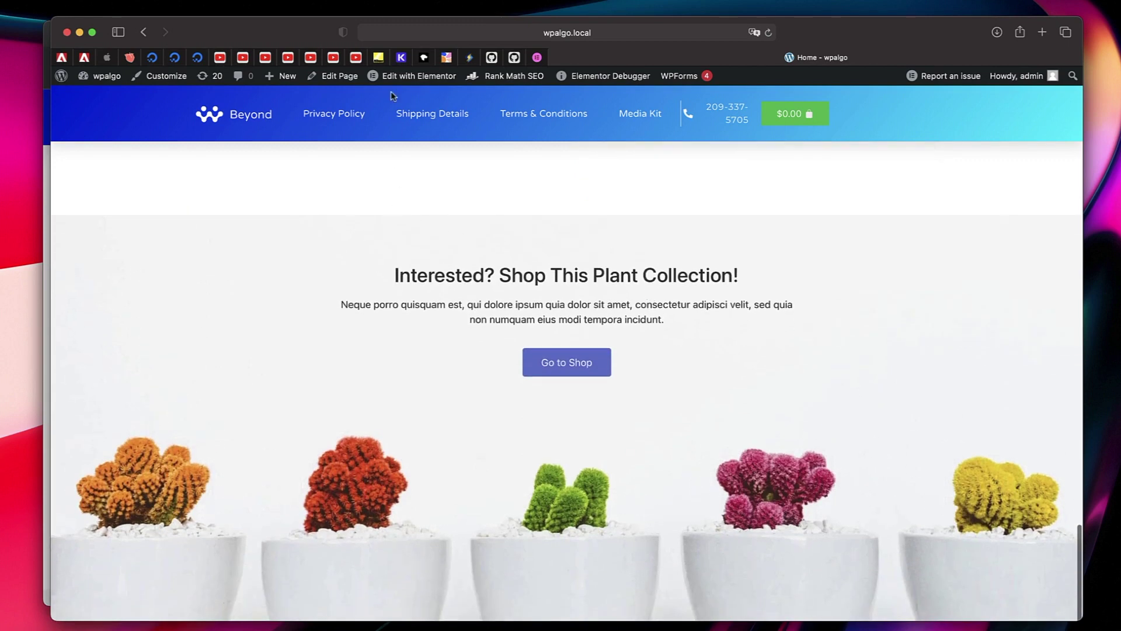
{"action": "left_click", "coordinate": [404, 78]}
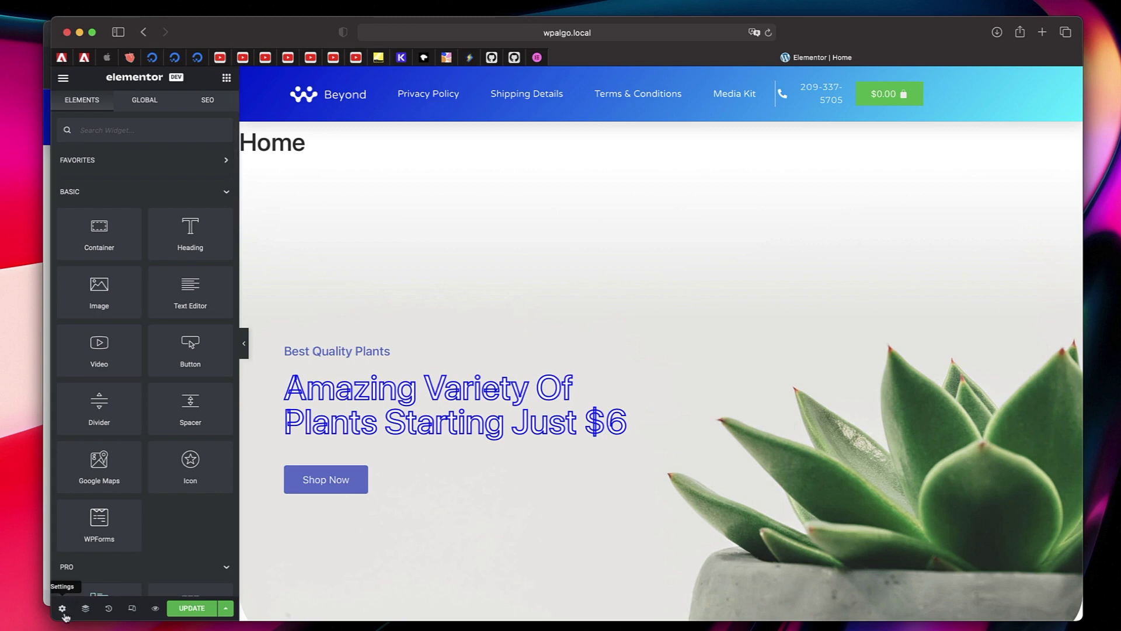
Expand Scroll Snap in the page's Advanced settings and switch it off
{"action": "left_click", "coordinate": [63, 610]}
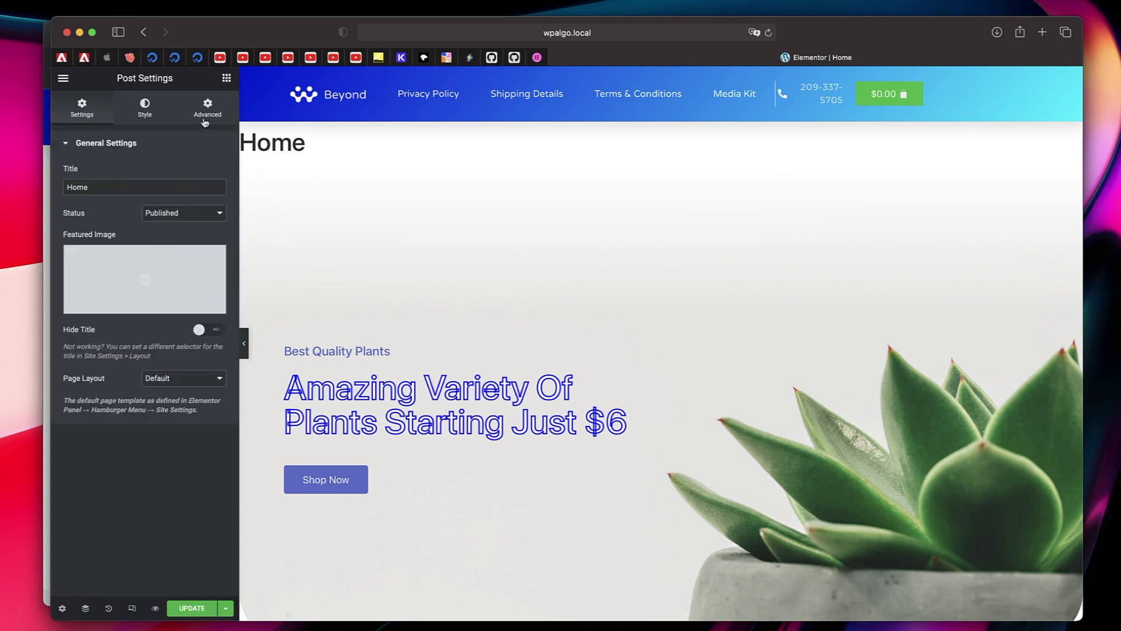
{"action": "left_click", "coordinate": [204, 115]}
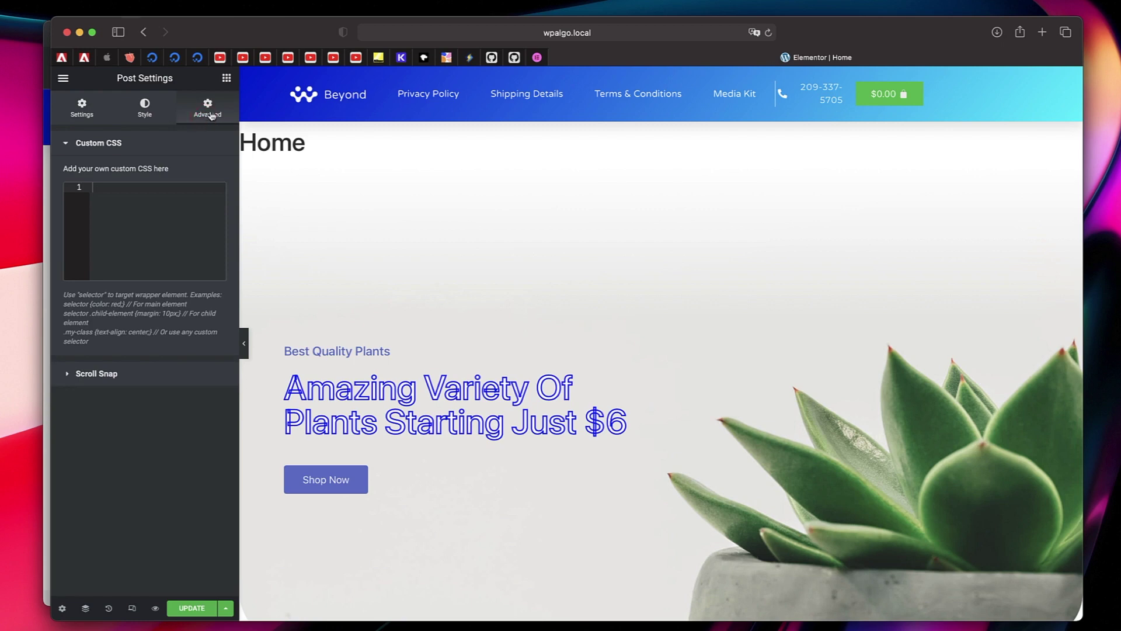
{"action": "left_click", "coordinate": [127, 380]}
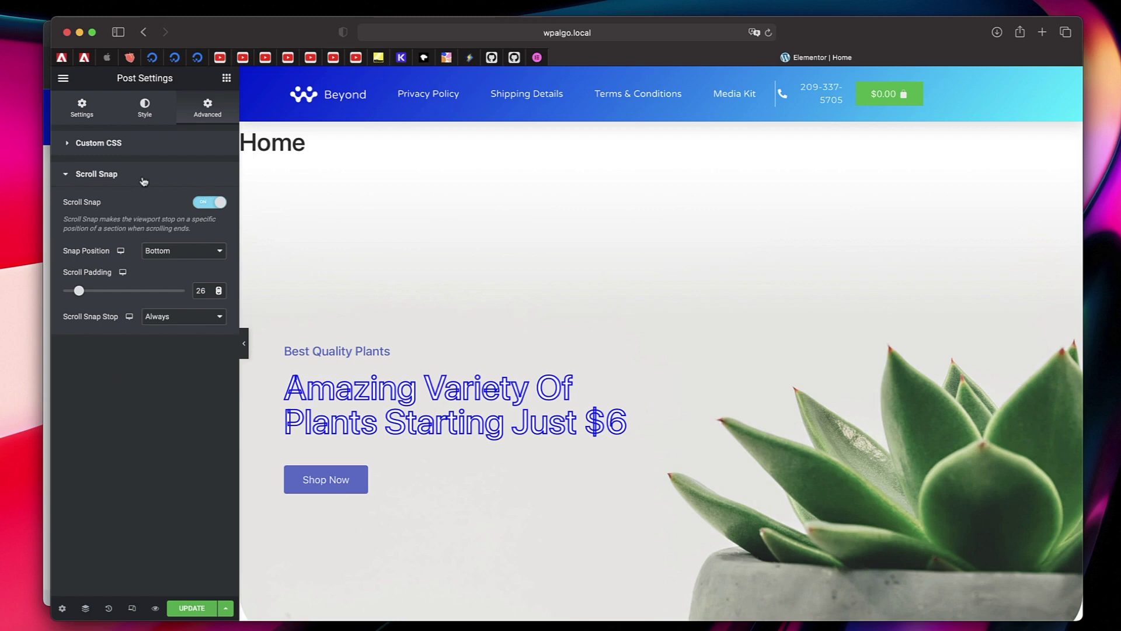
{"action": "left_click", "coordinate": [215, 204]}
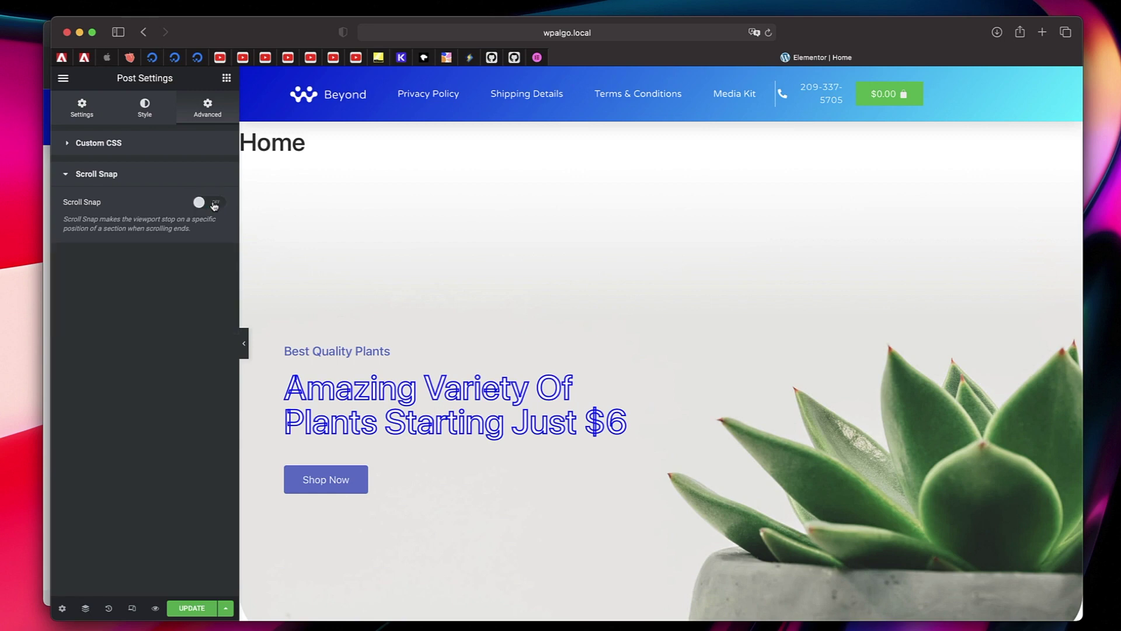
Switch page Scroll Snap back on and set Snap Position to Bottom
{"action": "left_click", "coordinate": [209, 204]}
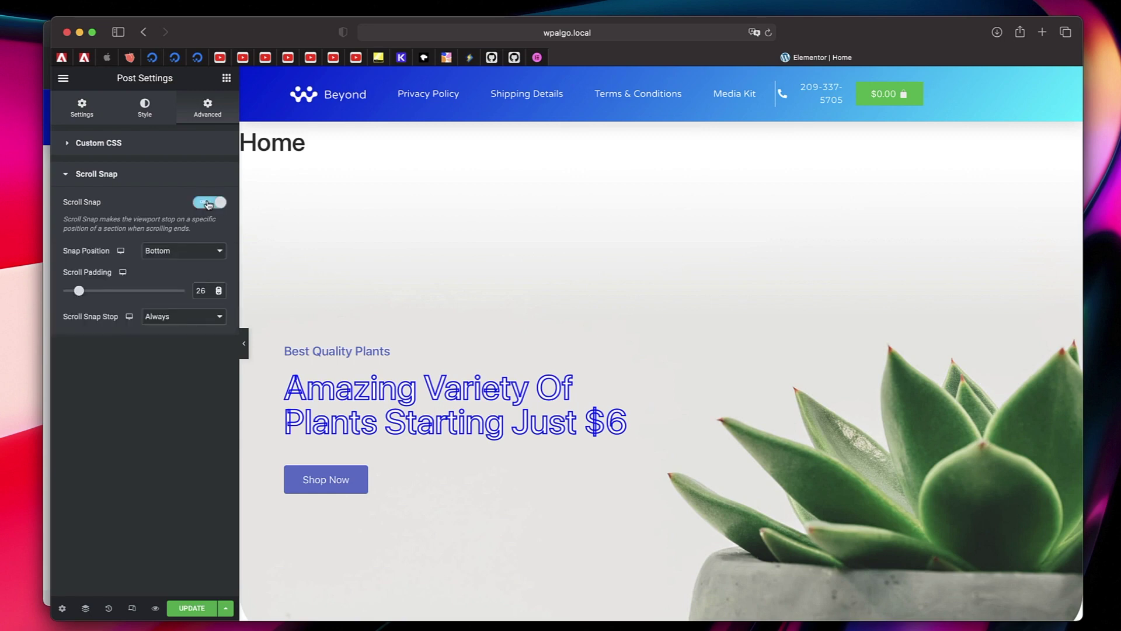
{"action": "left_click", "coordinate": [187, 251]}
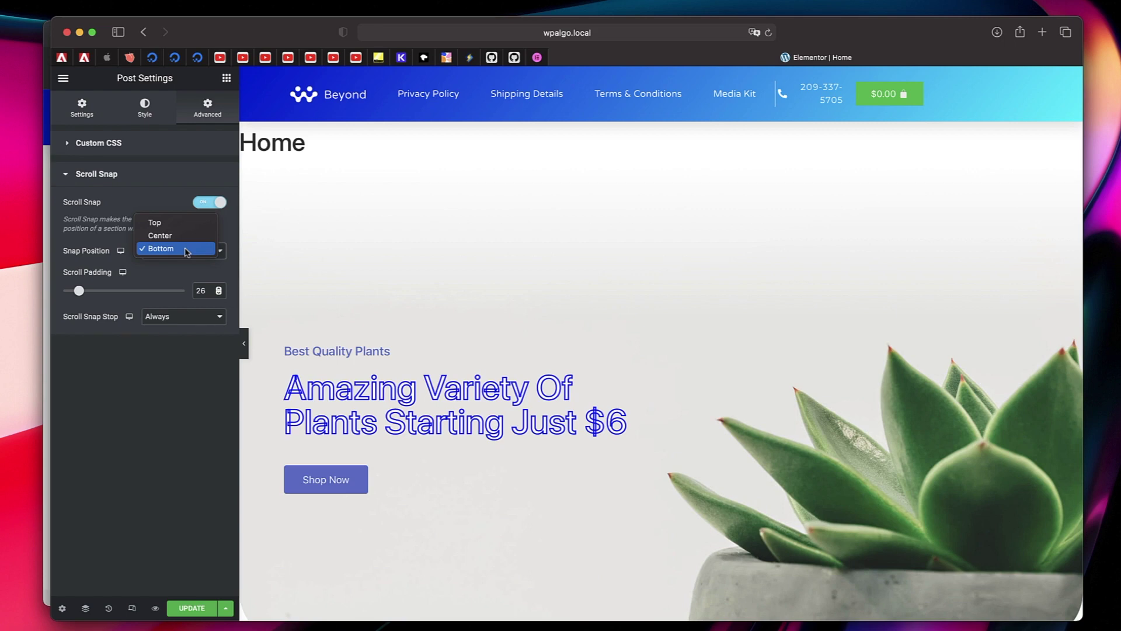
{"action": "left_click", "coordinate": [176, 222]}
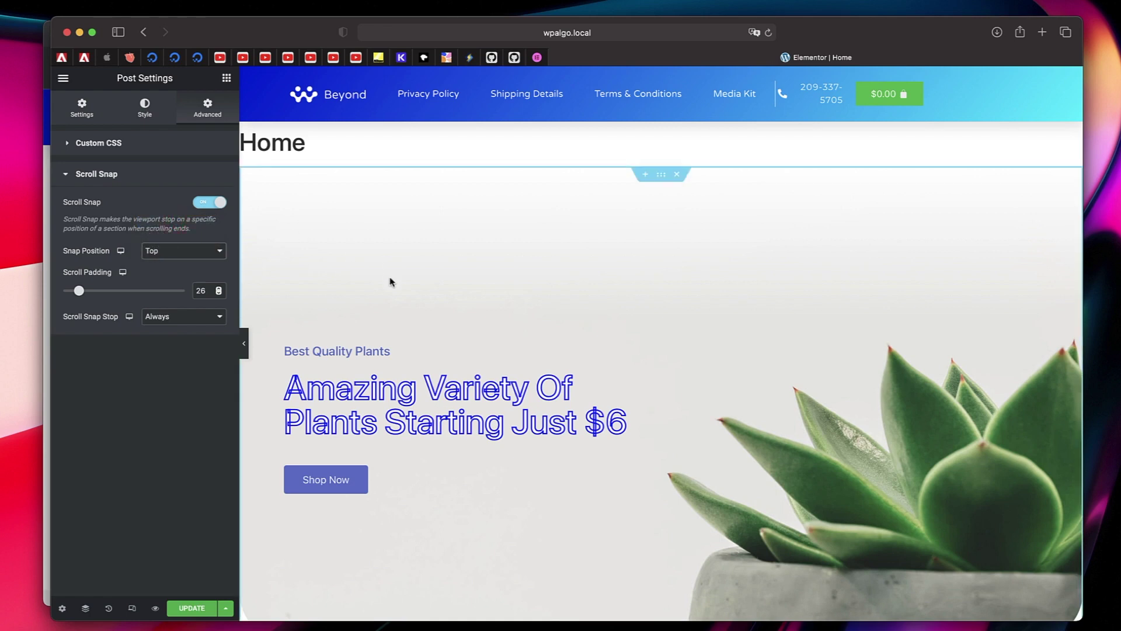
{"action": "left_click", "coordinate": [199, 250]}
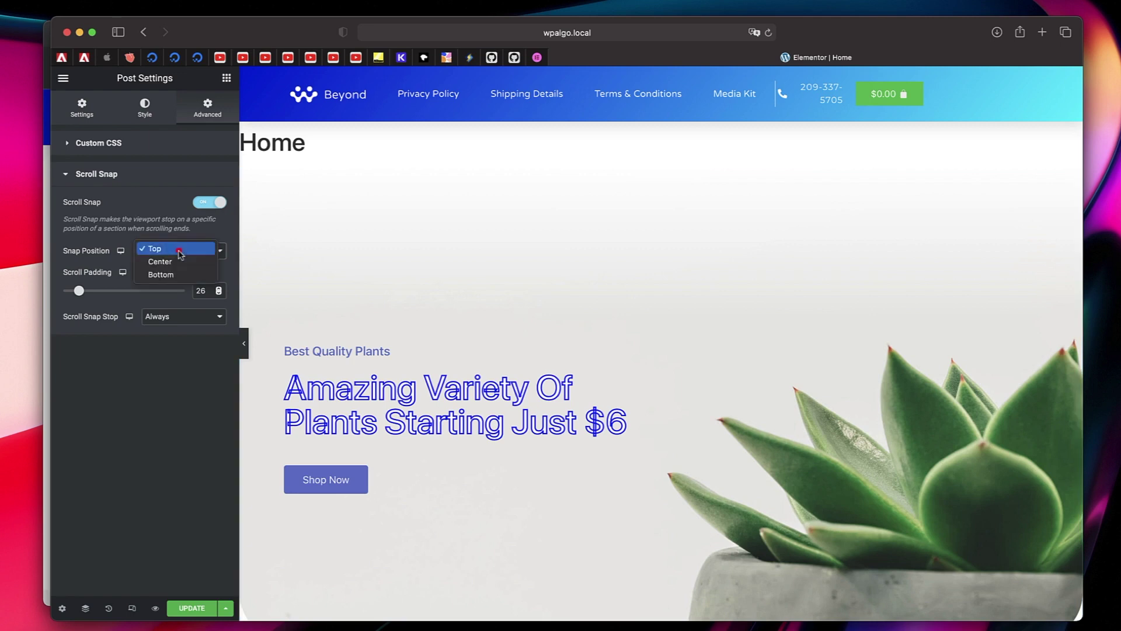
{"action": "left_click", "coordinate": [176, 260]}
{"action": "left_click", "coordinate": [199, 251]}
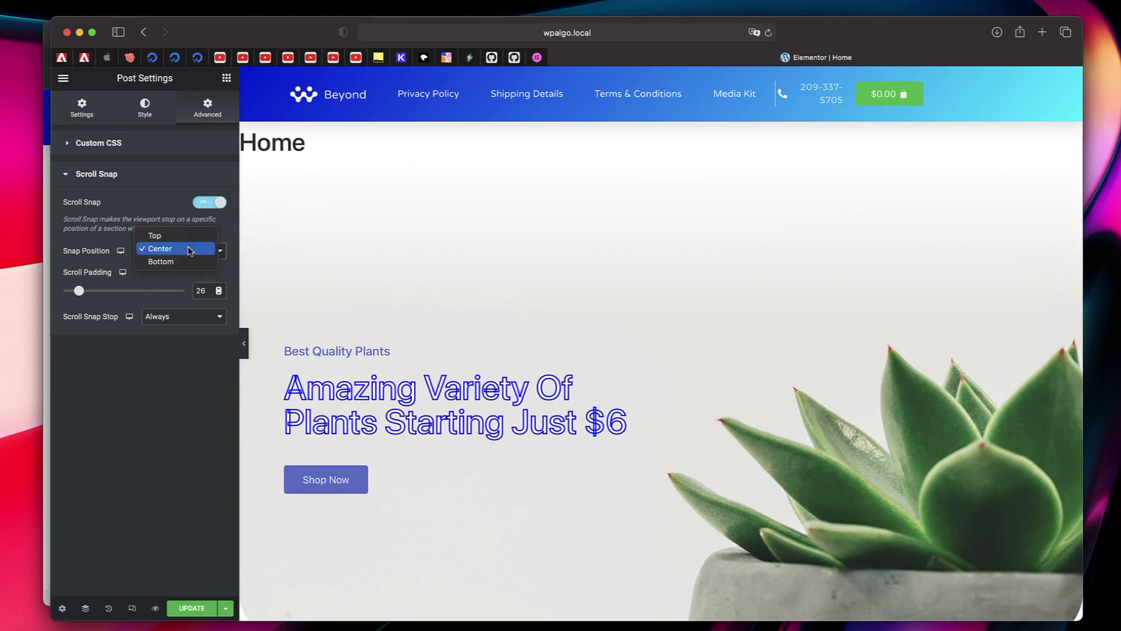
{"action": "left_click", "coordinate": [181, 261]}
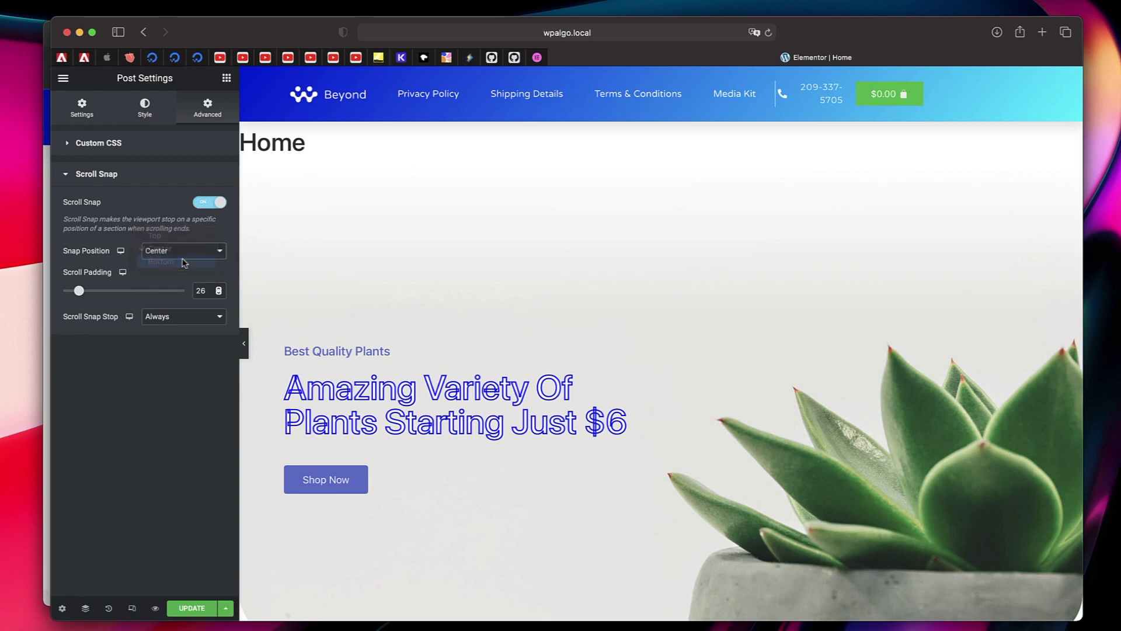
{"action": "left_click", "coordinate": [123, 252]}
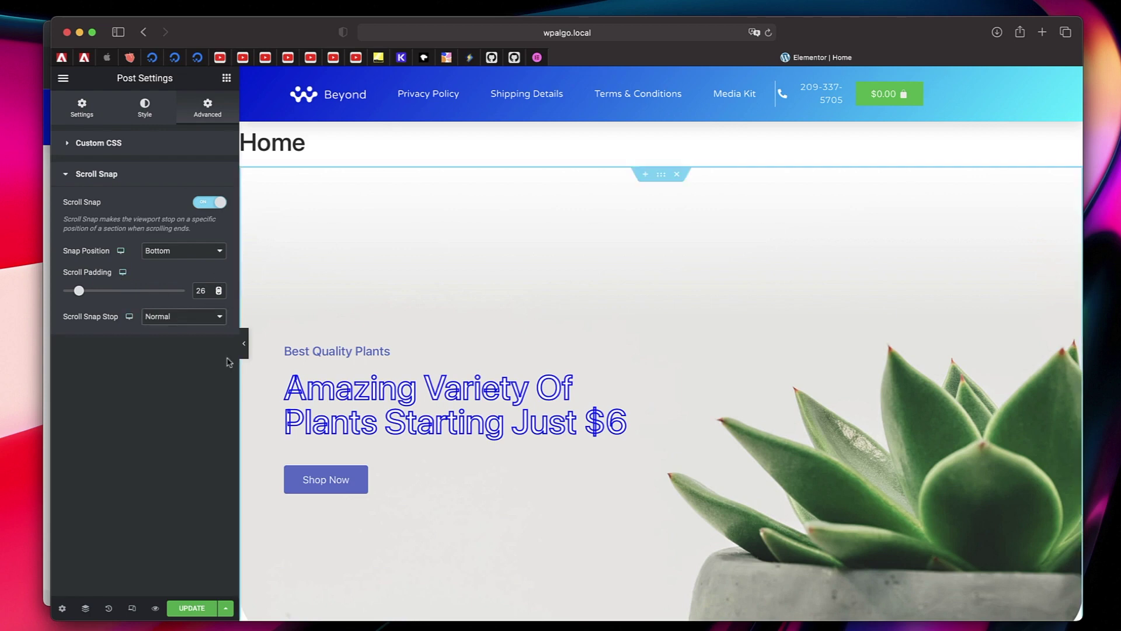
Set Scroll Snap Stop to Always and update the page
{"action": "left_click", "coordinate": [175, 320]}
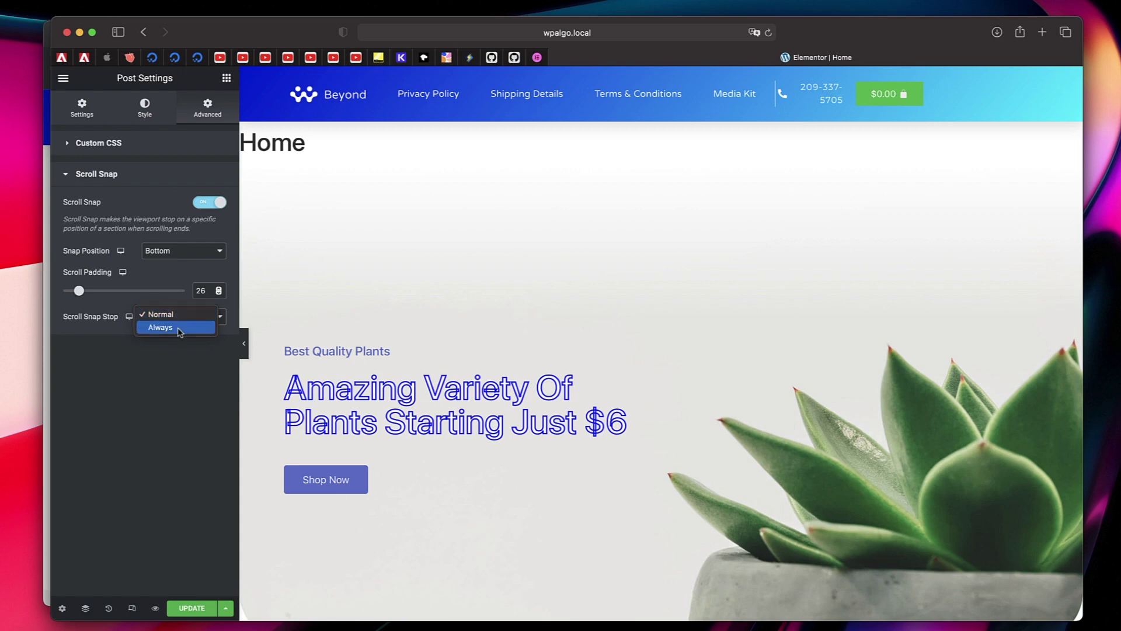
{"action": "left_click", "coordinate": [179, 329]}
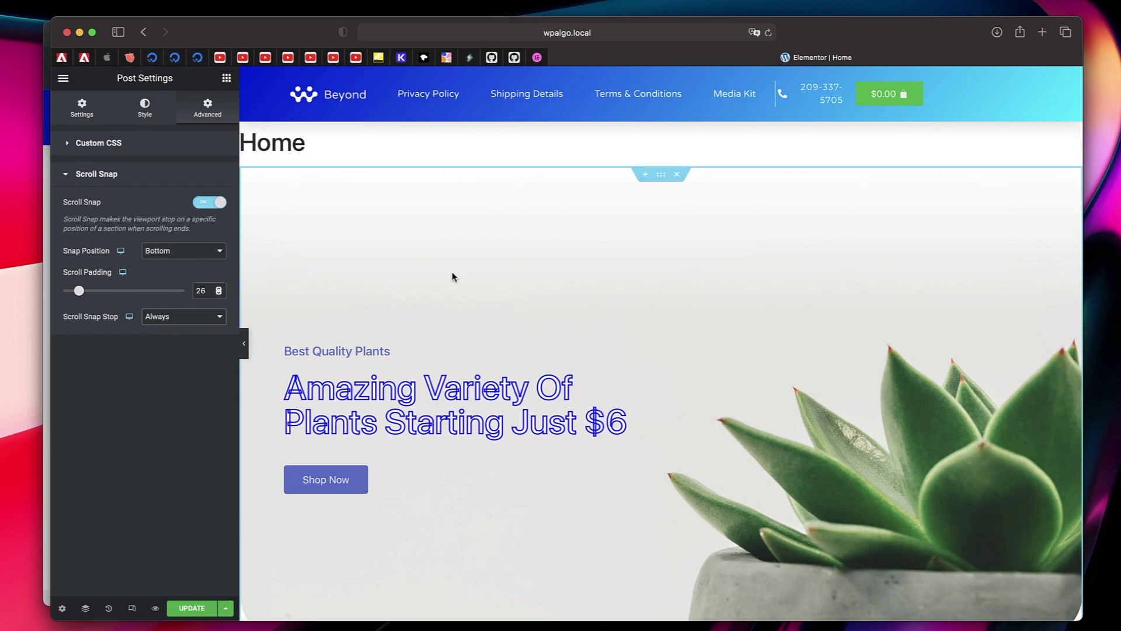
{"action": "left_click", "coordinate": [193, 608]}
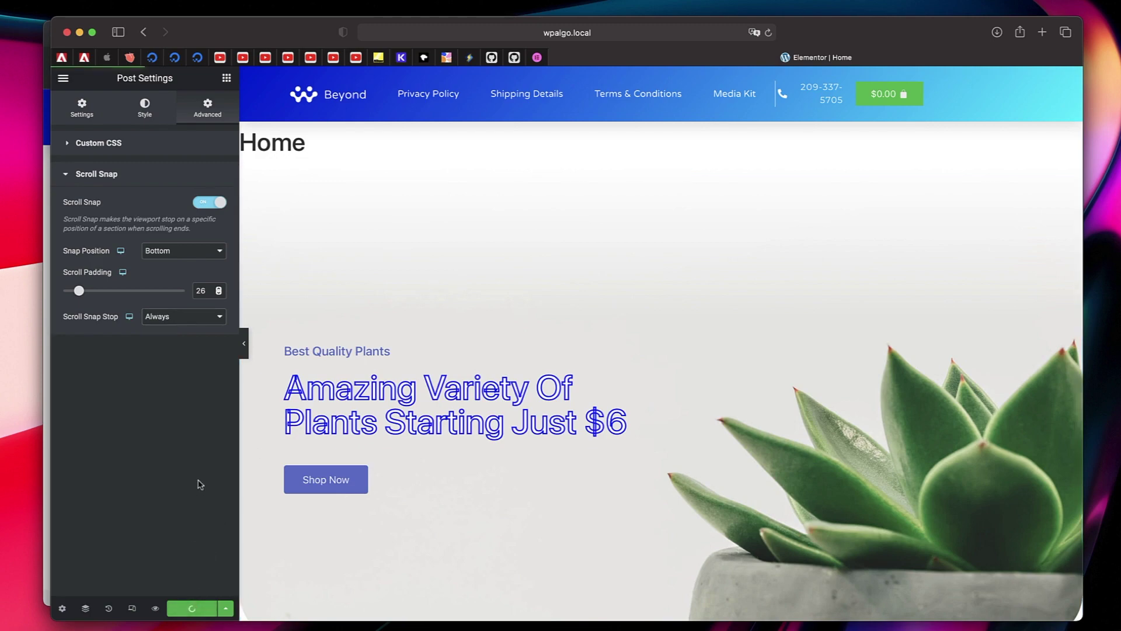
Reload the live Home page in Chrome and scroll to test section snapping
{"action": "key", "text": "ctrl+Up"}
{"action": "left_click", "coordinate": [228, 253]}
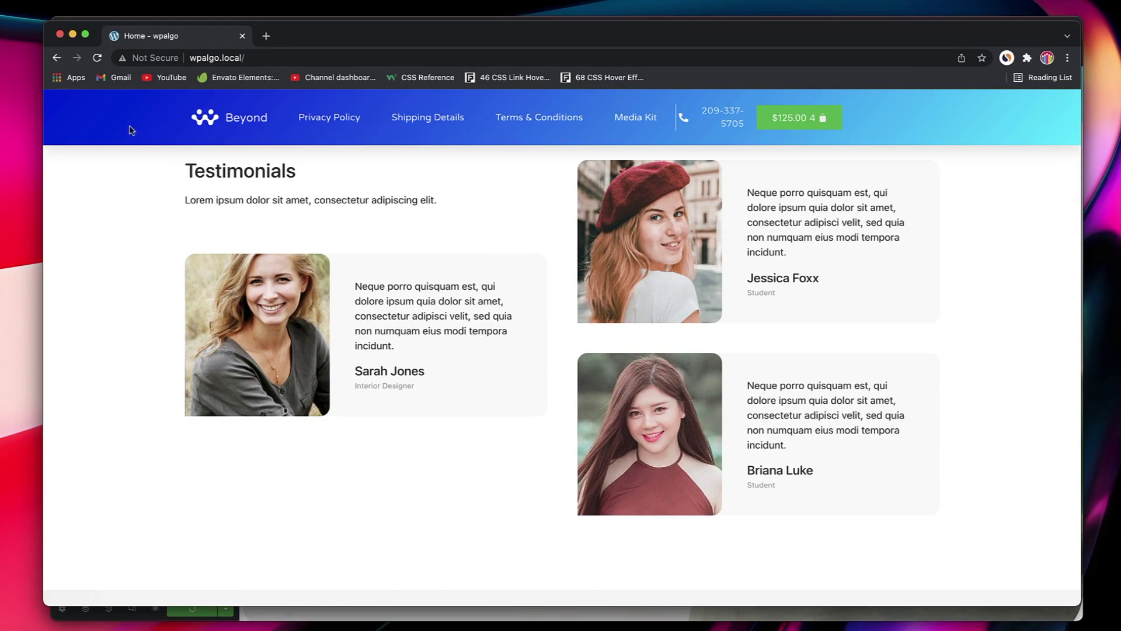
{"action": "left_click", "coordinate": [97, 59]}
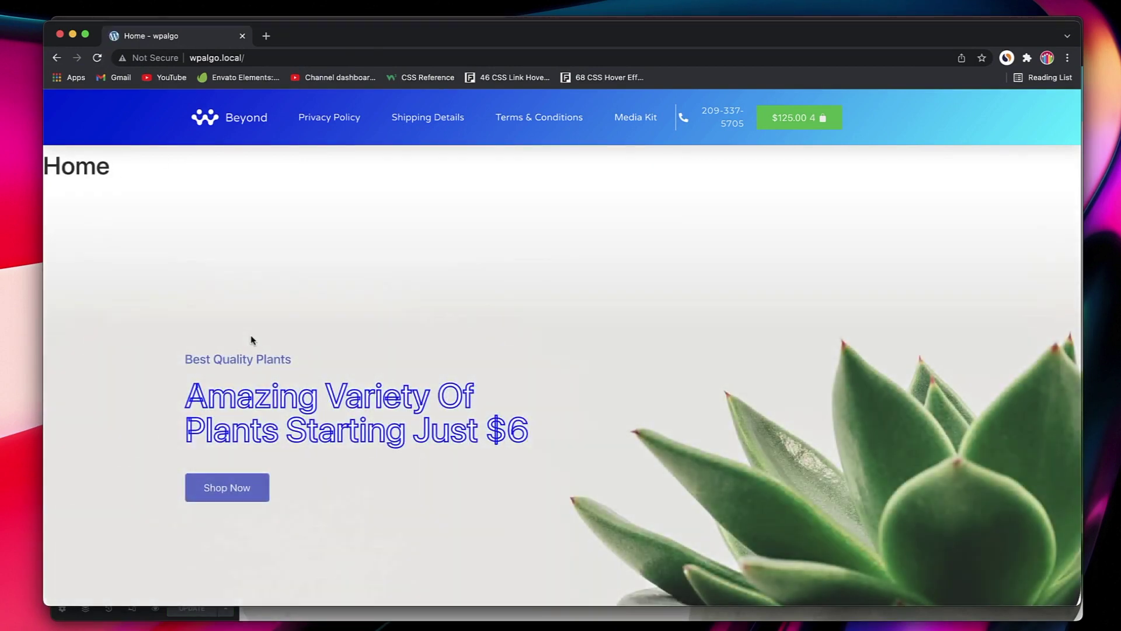
{"action": "scroll", "coordinate": [252, 337], "scroll_direction": "down", "scroll_amount": 2}
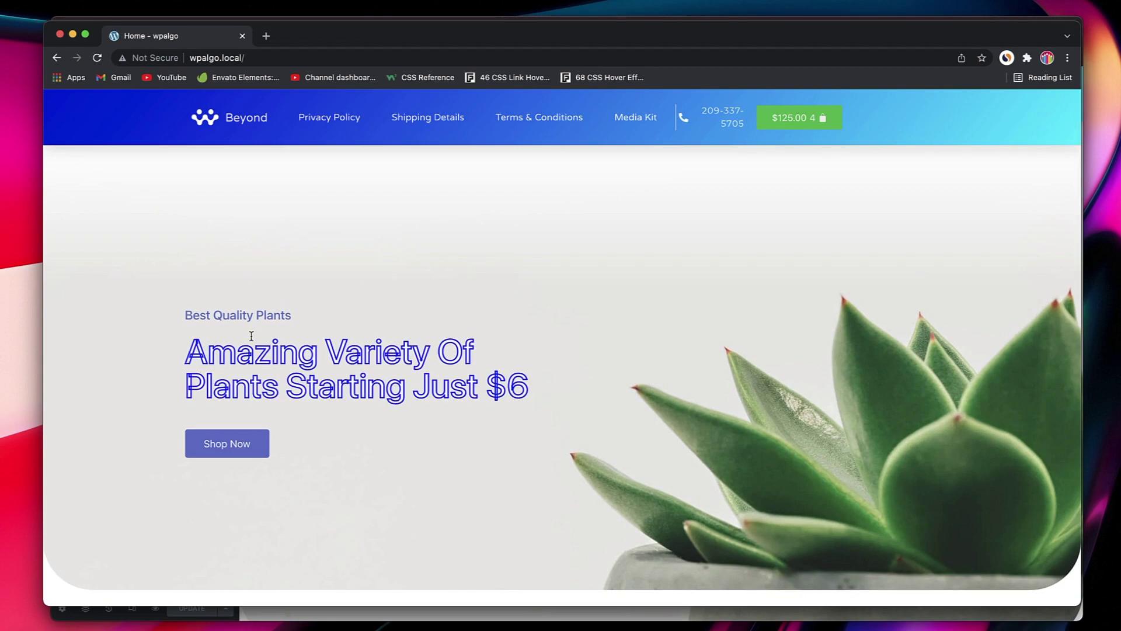
{"action": "scroll", "coordinate": [252, 337], "scroll_direction": "down", "scroll_amount": 15}
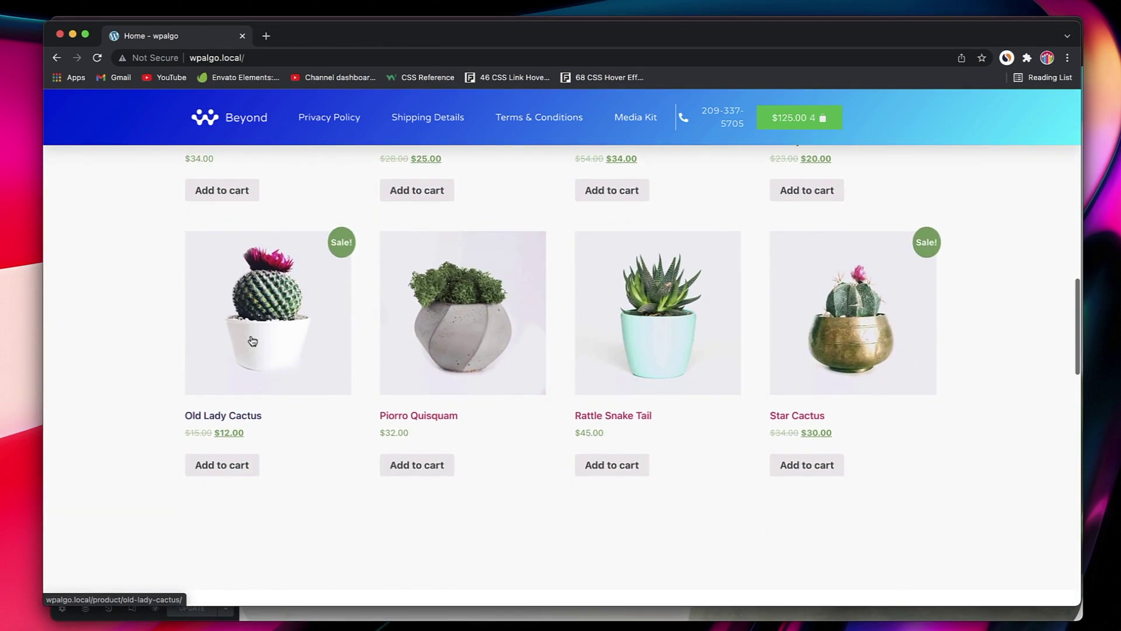
{"action": "scroll", "coordinate": [252, 341], "scroll_direction": "down", "scroll_amount": 5}
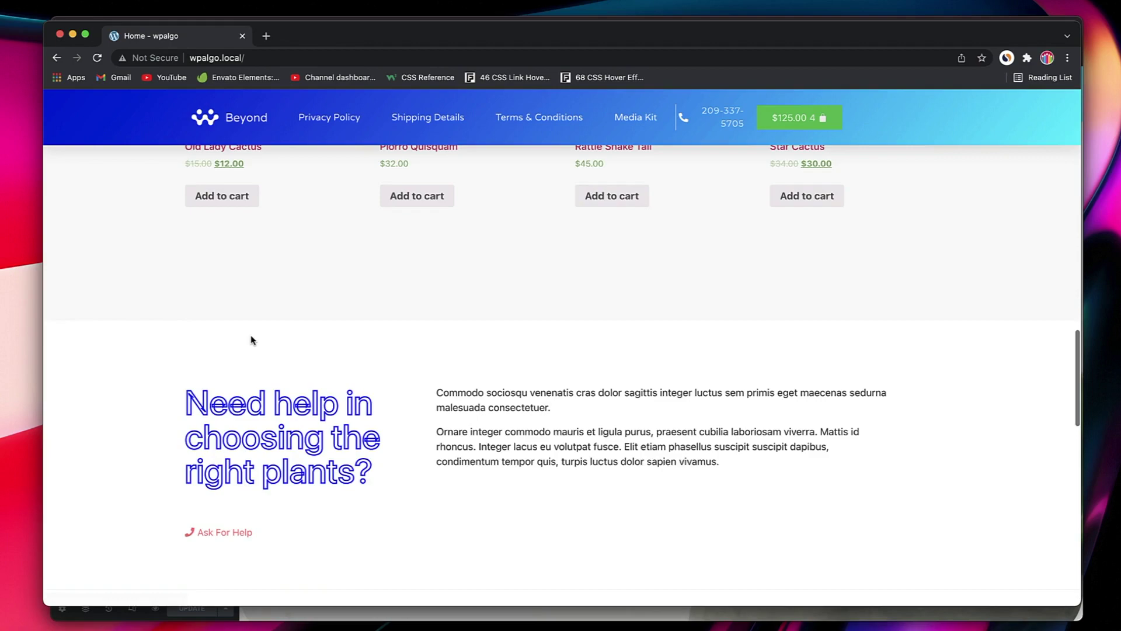
{"action": "scroll", "coordinate": [252, 340], "scroll_direction": "down", "scroll_amount": 10}
{"action": "scroll", "coordinate": [252, 341], "scroll_direction": "down", "scroll_amount": 6}
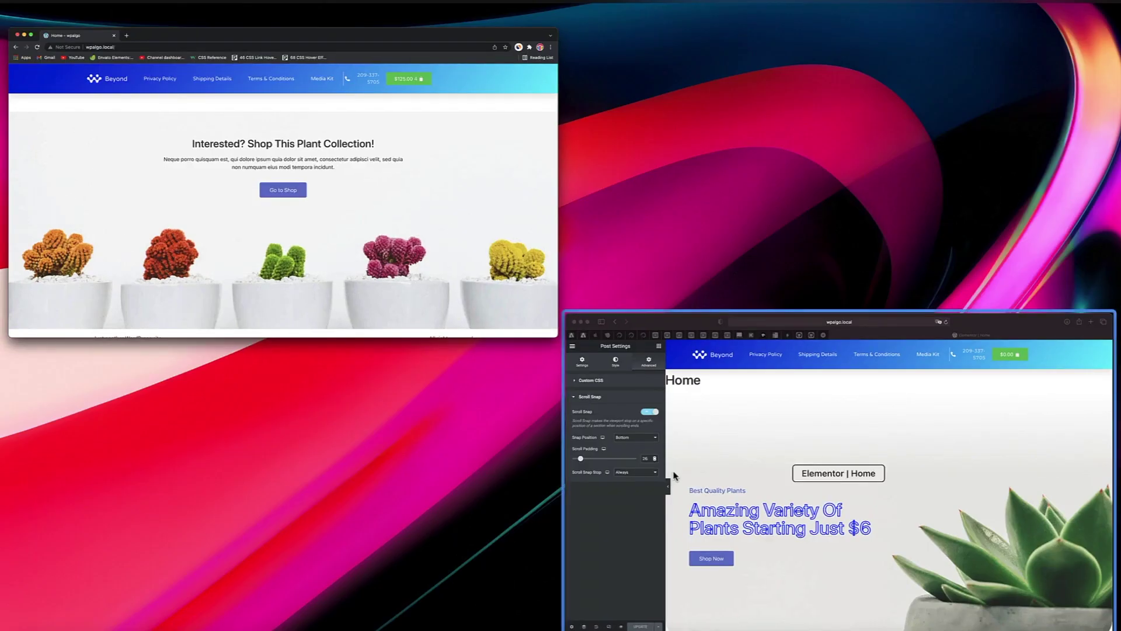
Change Snap Position to Top and update the page
{"action": "left_click", "coordinate": [632, 437]}
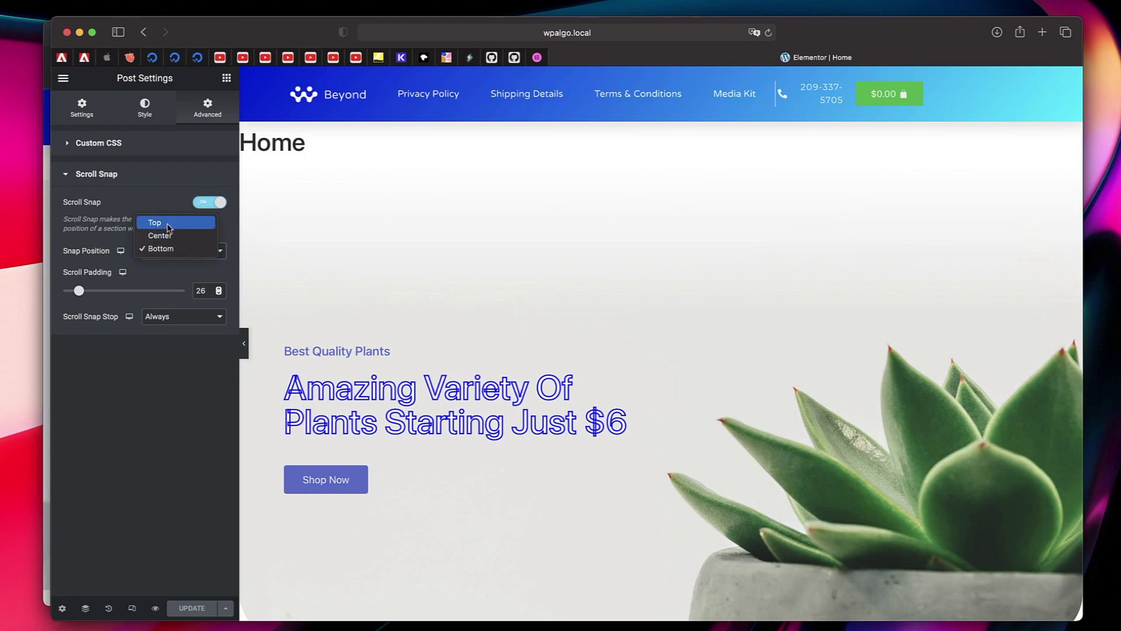
{"action": "left_click", "coordinate": [168, 227]}
{"action": "left_click", "coordinate": [192, 608]}
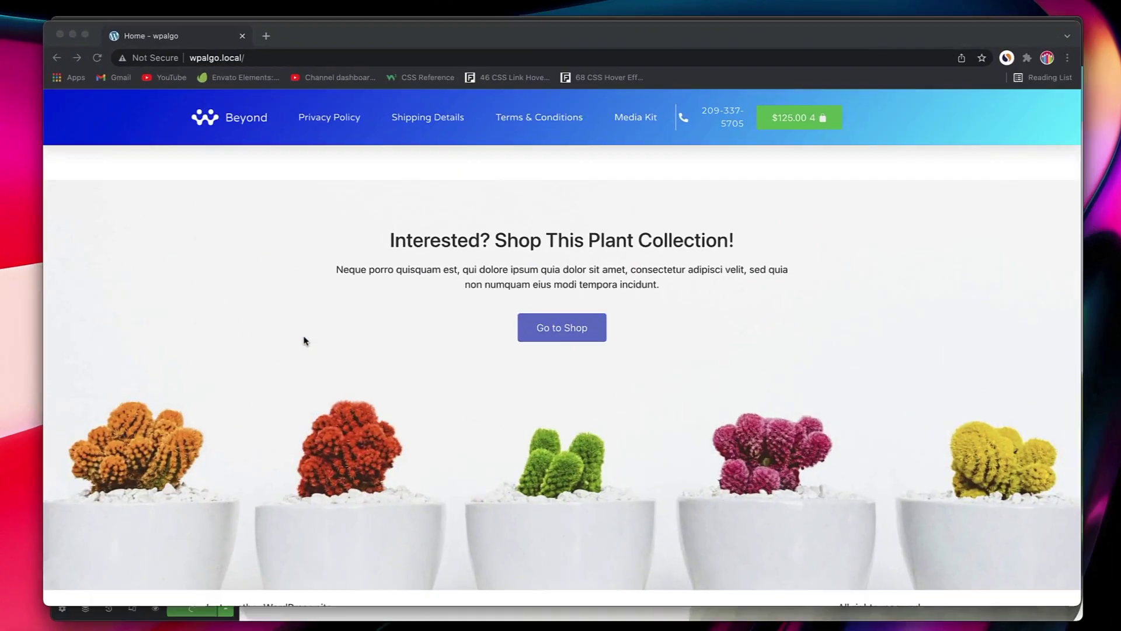
{"action": "left_click", "coordinate": [304, 341]}
Test Top snapping on the reloaded live page, then set Scroll Padding to 0 and update
{"action": "left_click", "coordinate": [97, 57]}
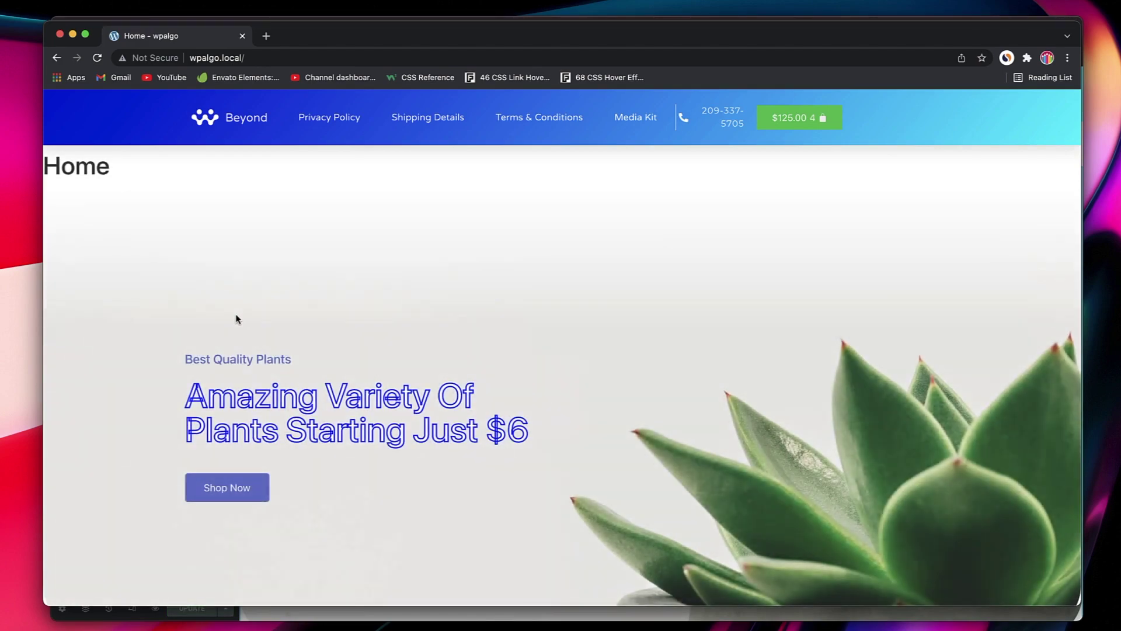
{"action": "scroll", "coordinate": [236, 319], "scroll_direction": "down", "scroll_amount": 15}
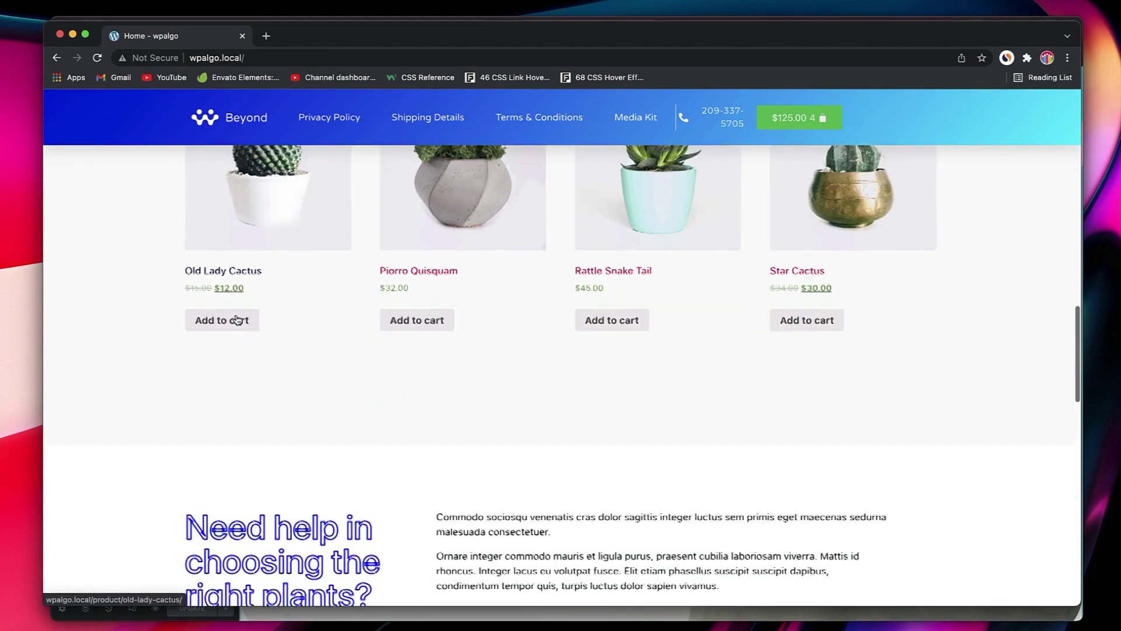
{"action": "scroll", "coordinate": [237, 320], "scroll_direction": "down", "scroll_amount": 3}
{"action": "left_click", "coordinate": [97, 57]}
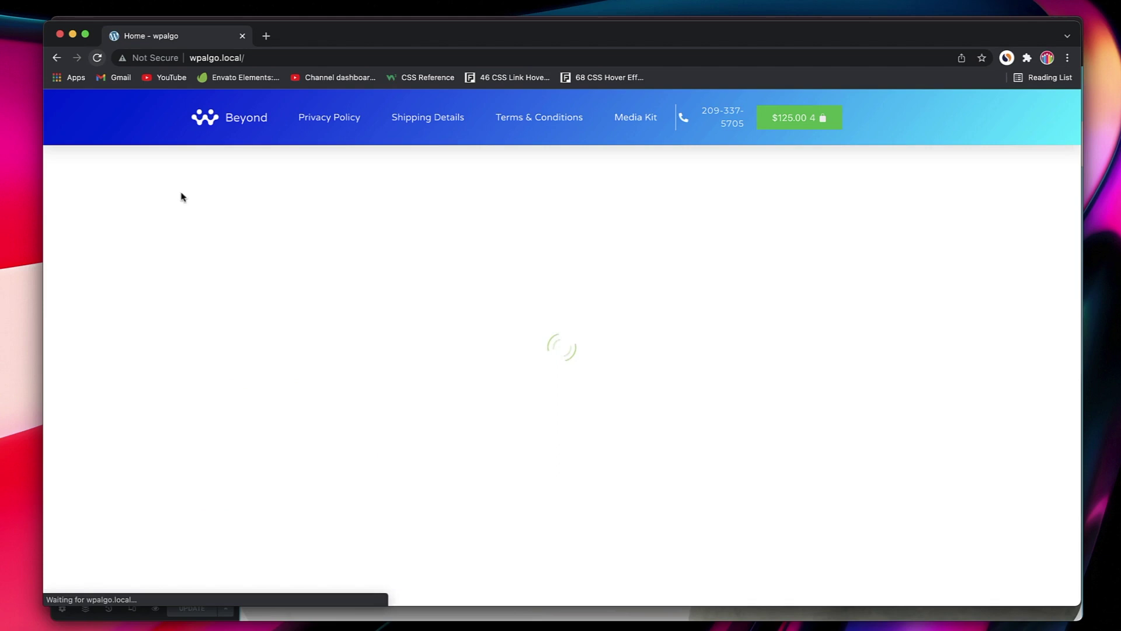
{"action": "scroll", "coordinate": [243, 316], "scroll_direction": "down", "scroll_amount": 10}
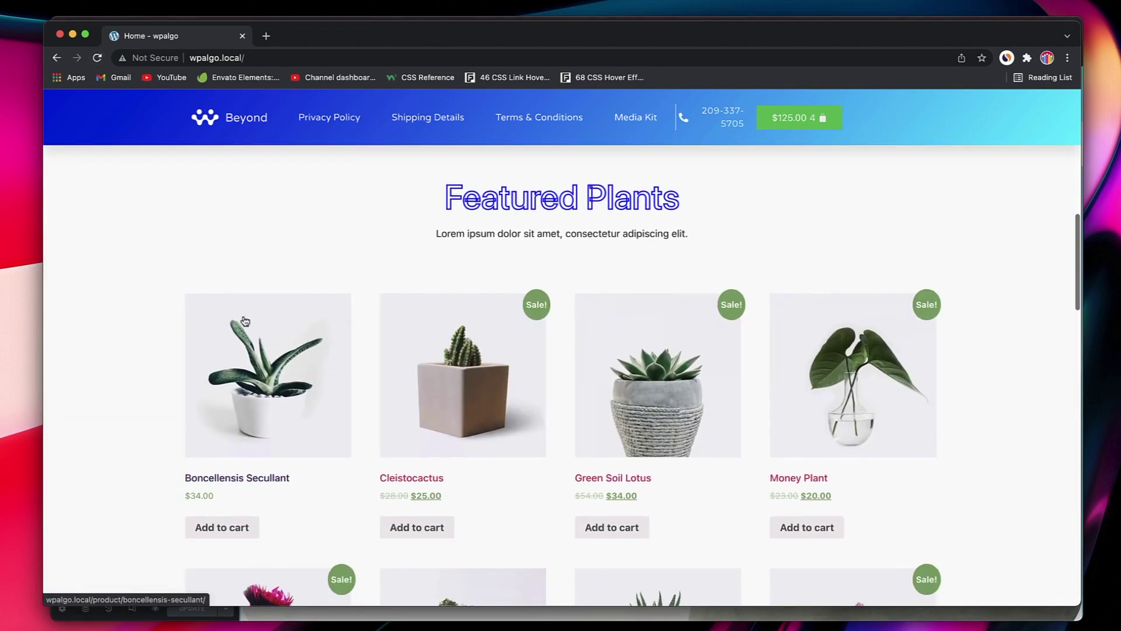
{"action": "scroll", "coordinate": [244, 320], "scroll_direction": "down", "scroll_amount": 15}
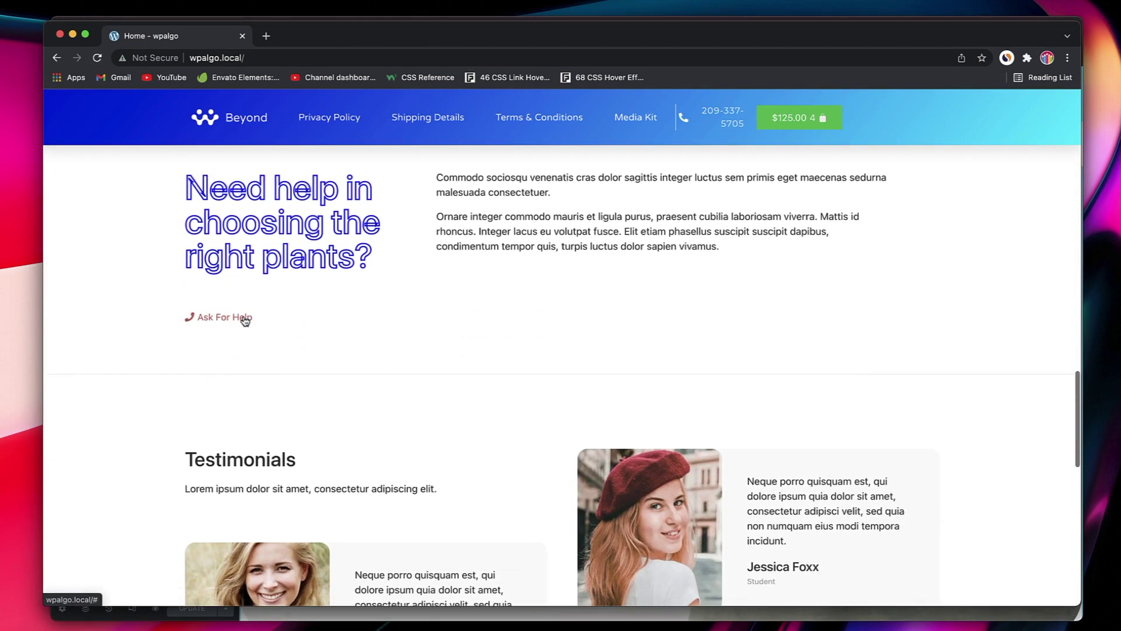
{"action": "scroll", "coordinate": [245, 321], "scroll_direction": "down", "scroll_amount": 10}
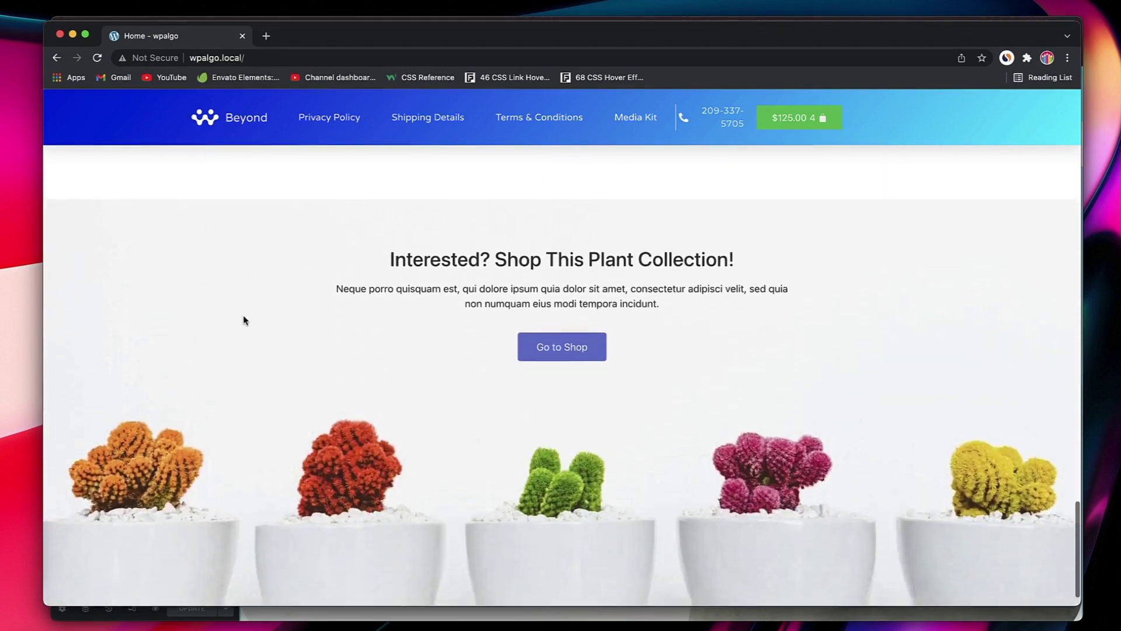
{"action": "scroll", "coordinate": [243, 318], "scroll_direction": "down", "scroll_amount": 3}
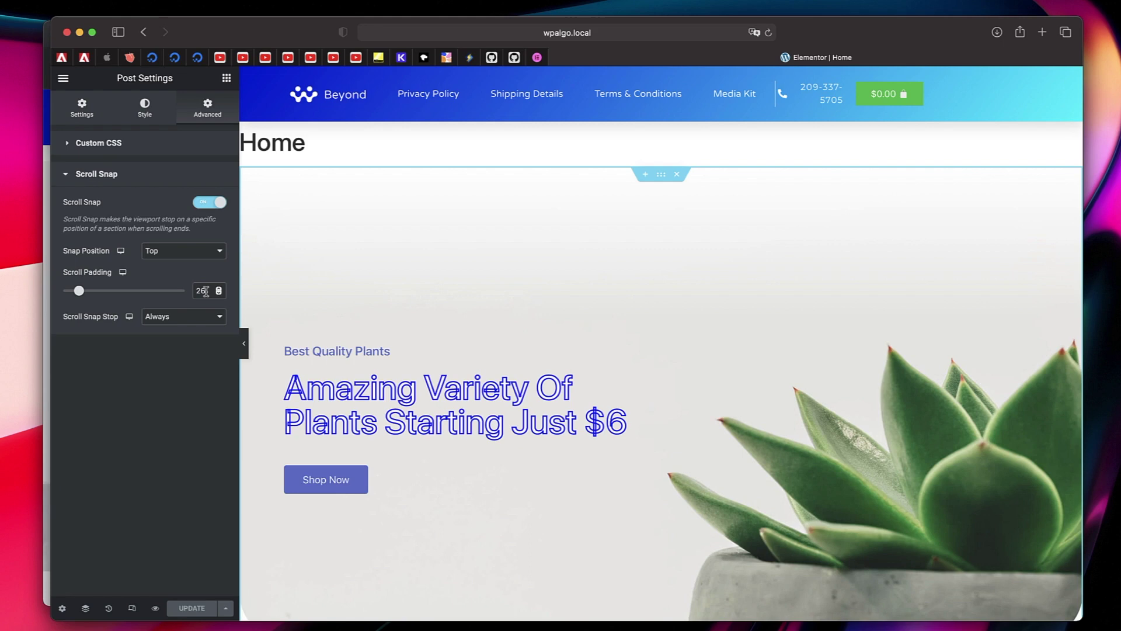
{"action": "type", "text": "0"}
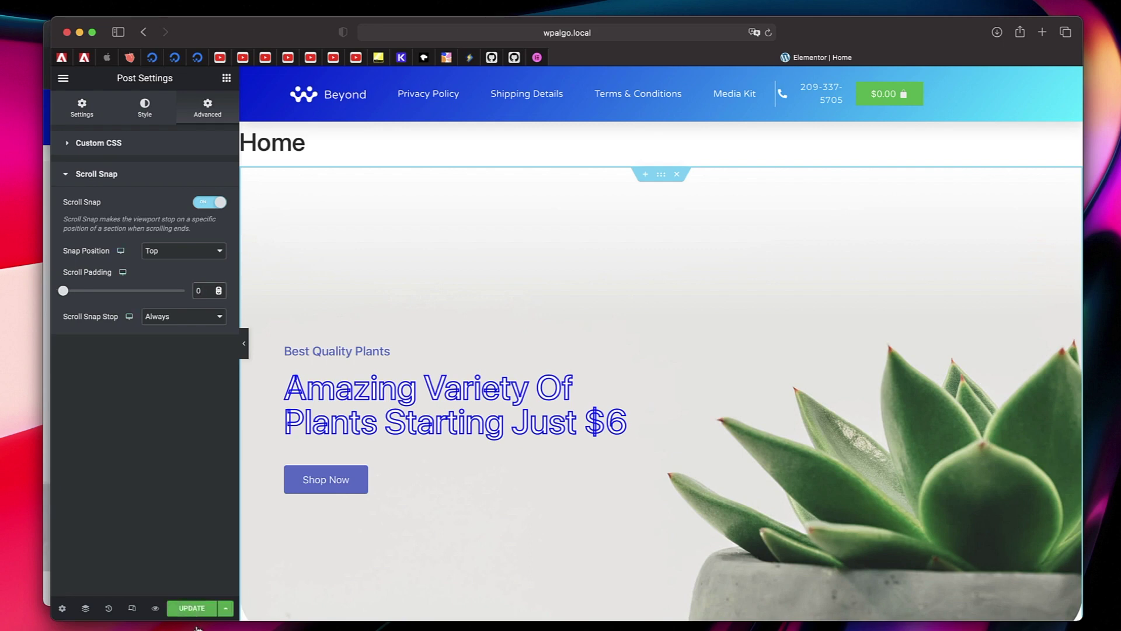
{"action": "left_click", "coordinate": [191, 608]}
{"action": "key", "text": "super+Tab"}
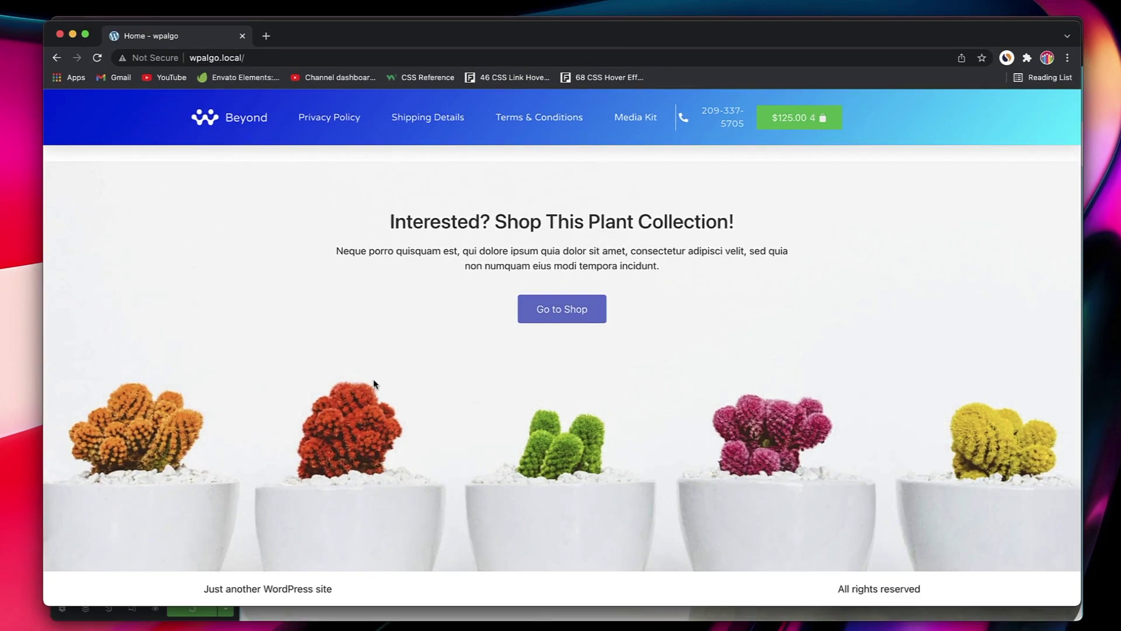
{"action": "scroll", "coordinate": [375, 384], "scroll_direction": "up", "scroll_amount": 20}
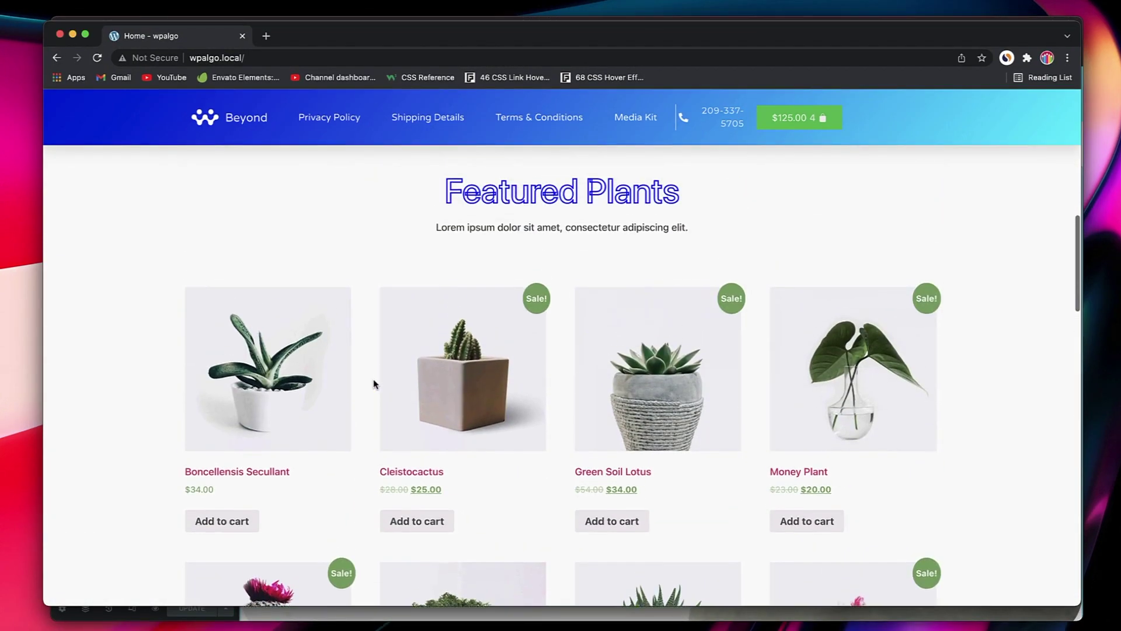
{"action": "scroll", "coordinate": [374, 384], "scroll_direction": "up", "scroll_amount": 10}
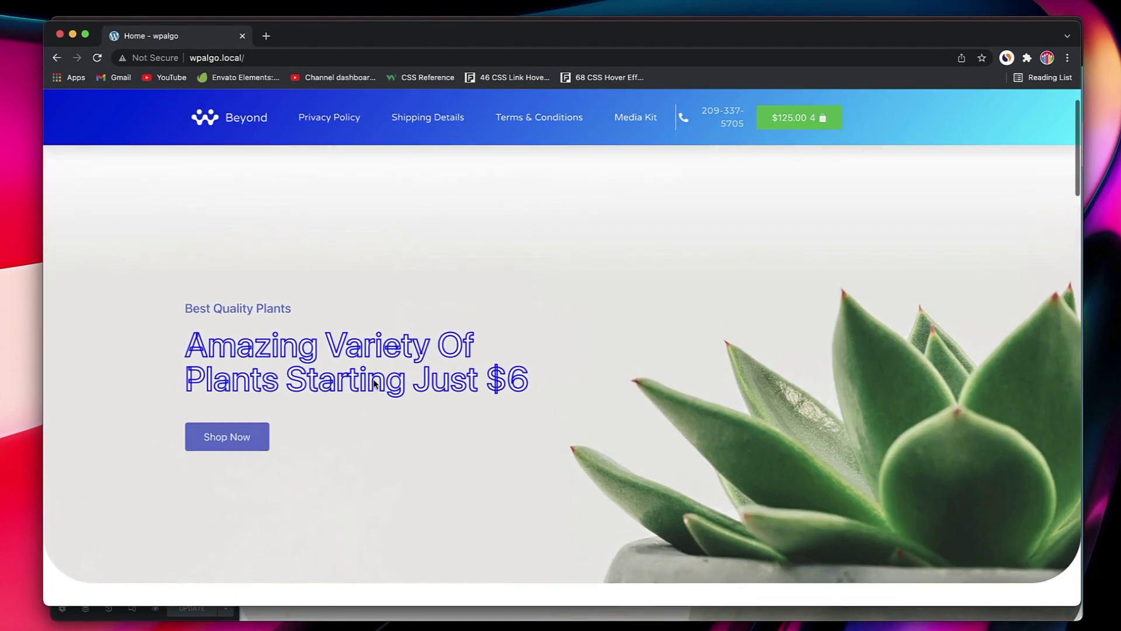